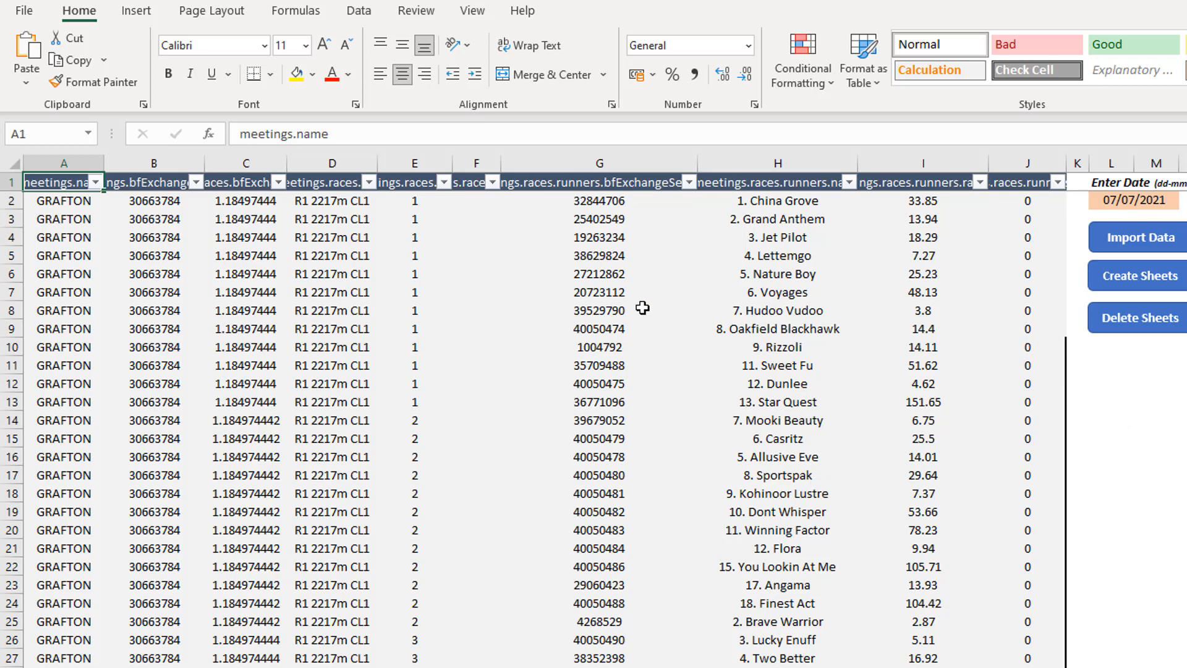
# Delete all existing racing sheets and import the race data for 07/07/2021 into the master sheet
pyautogui.click(1136, 322)
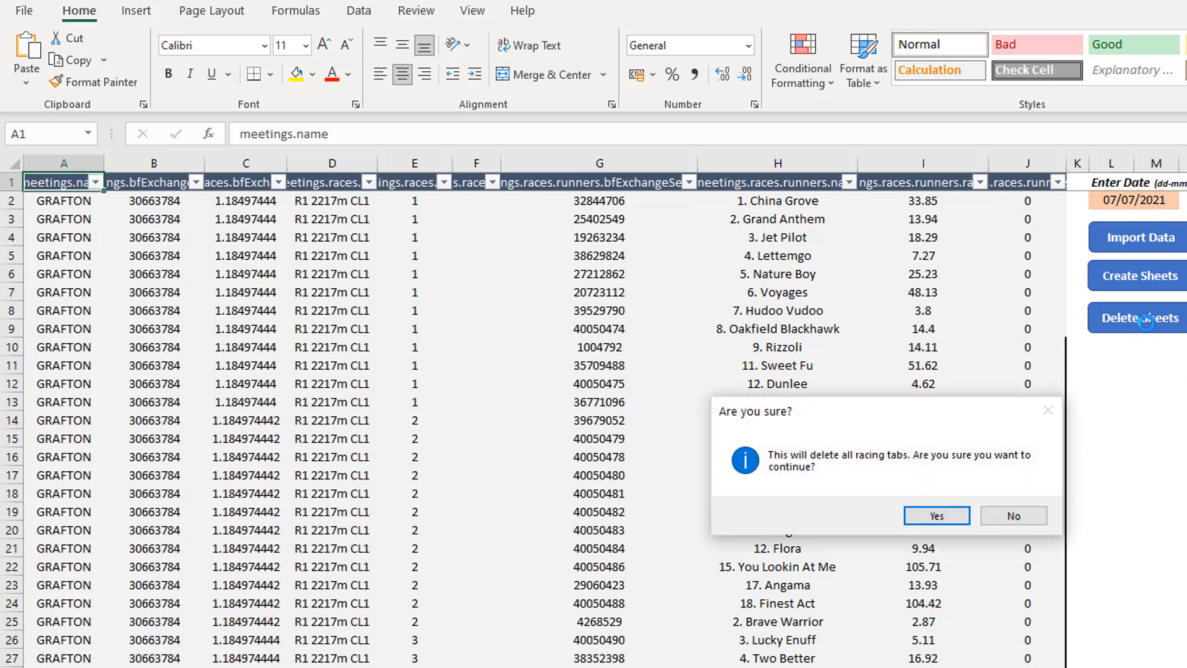
pyautogui.click(937, 516)
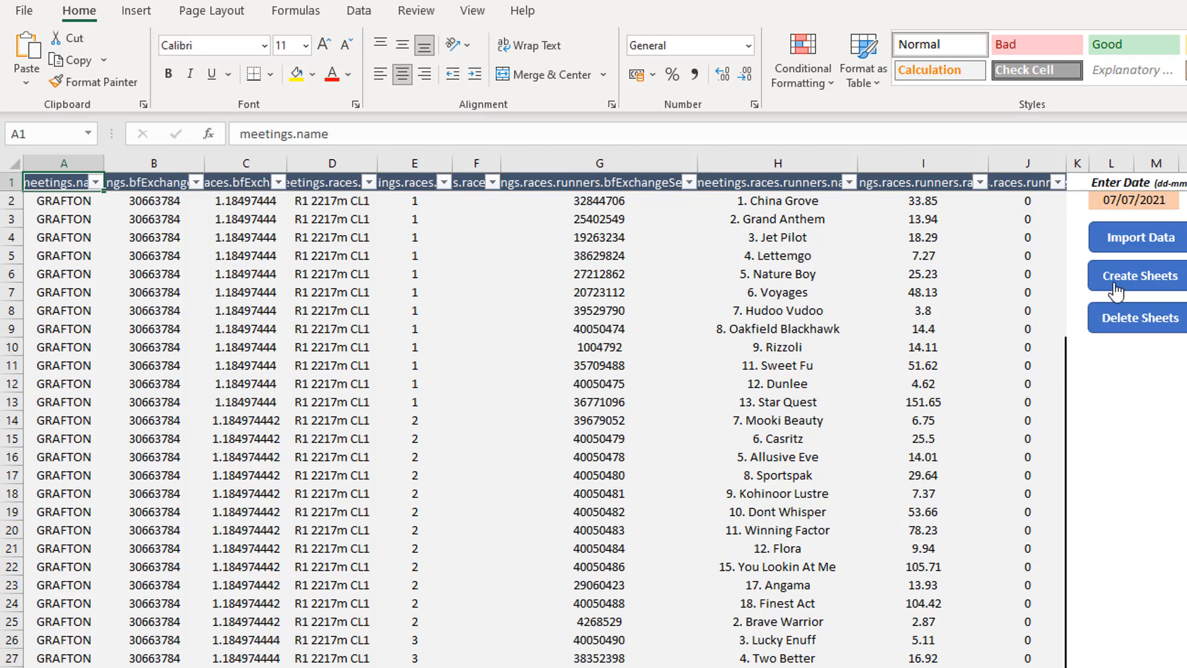
pyautogui.click(1115, 202)
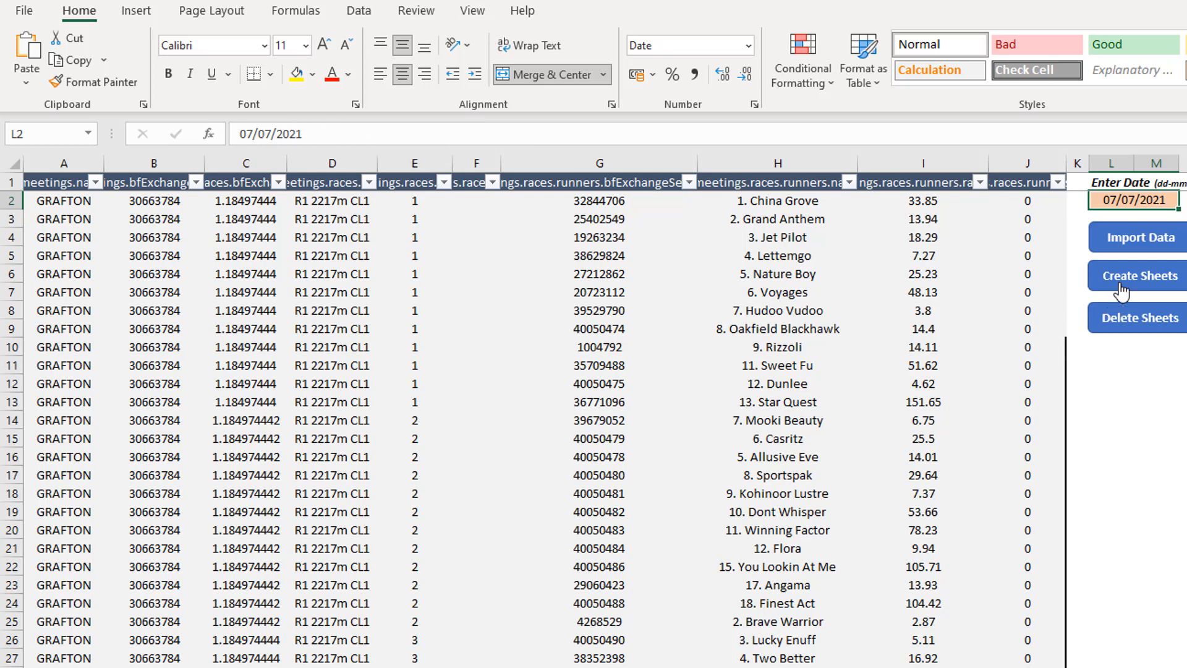
pyautogui.click(1126, 244)
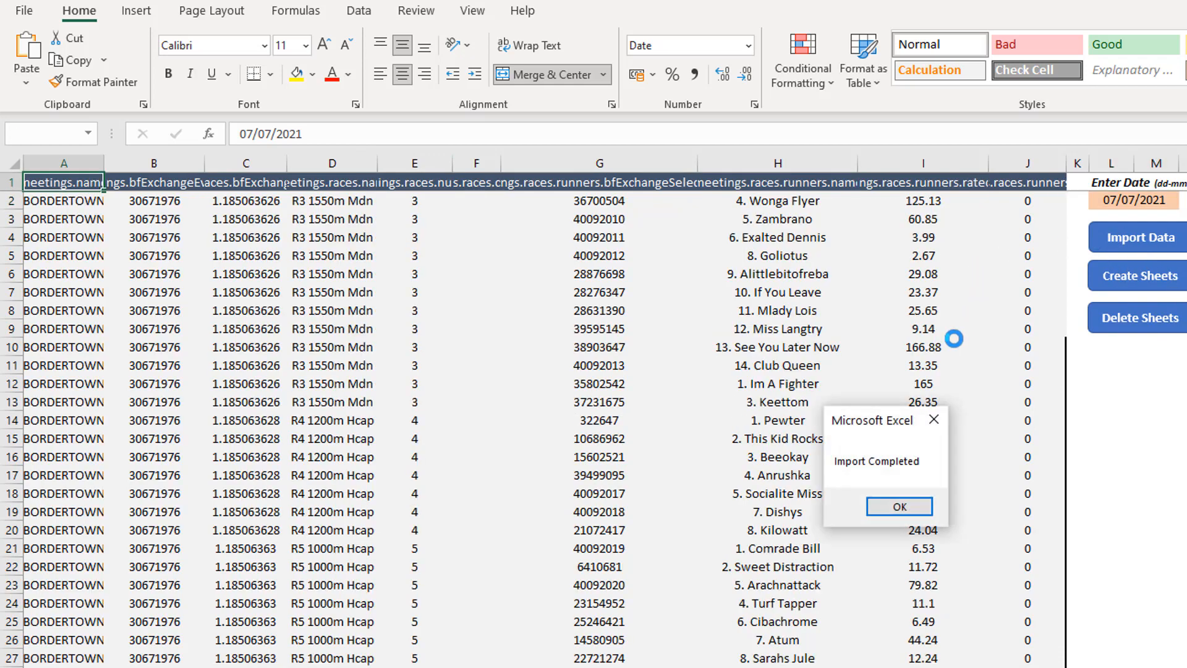
pyautogui.click(901, 508)
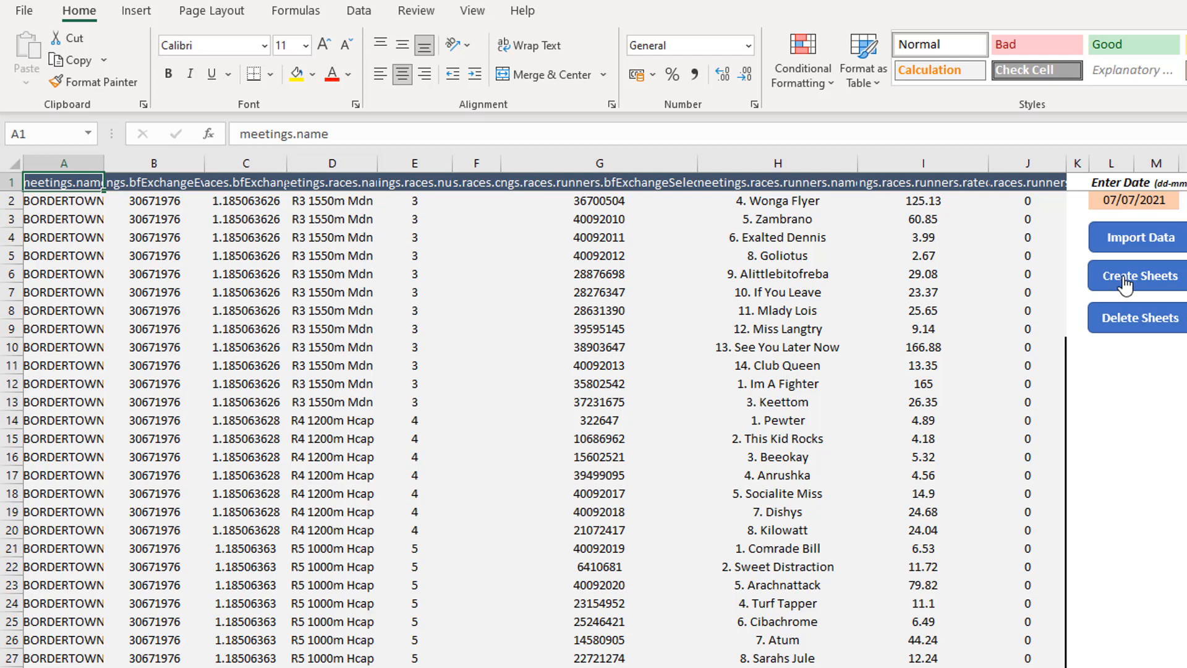
# Check the imported runner list and create the individual race sheets from it
pyautogui.scroll(-14, 865, 507)
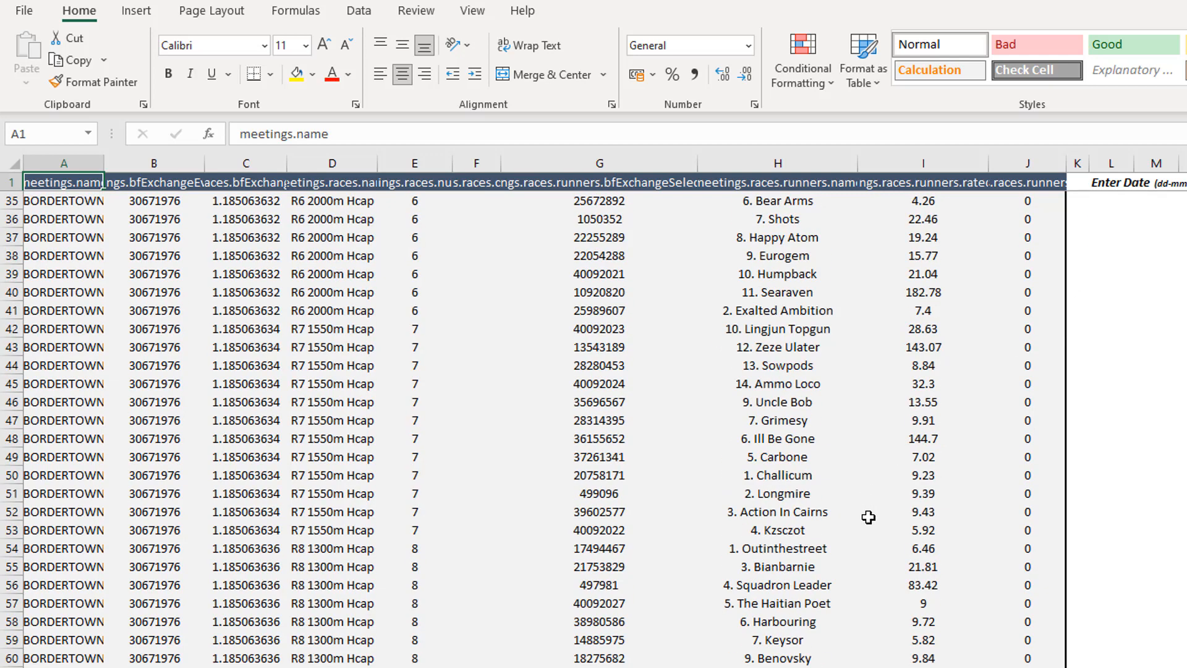
pyautogui.scroll(14, 870, 521)
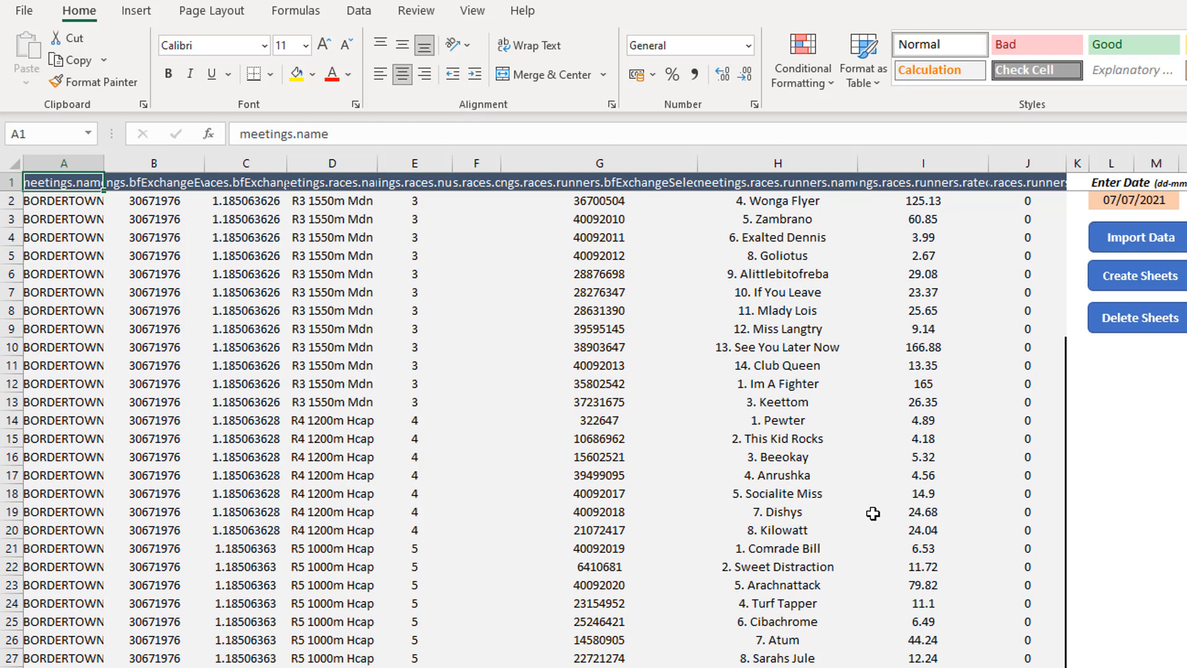
pyautogui.click(1128, 276)
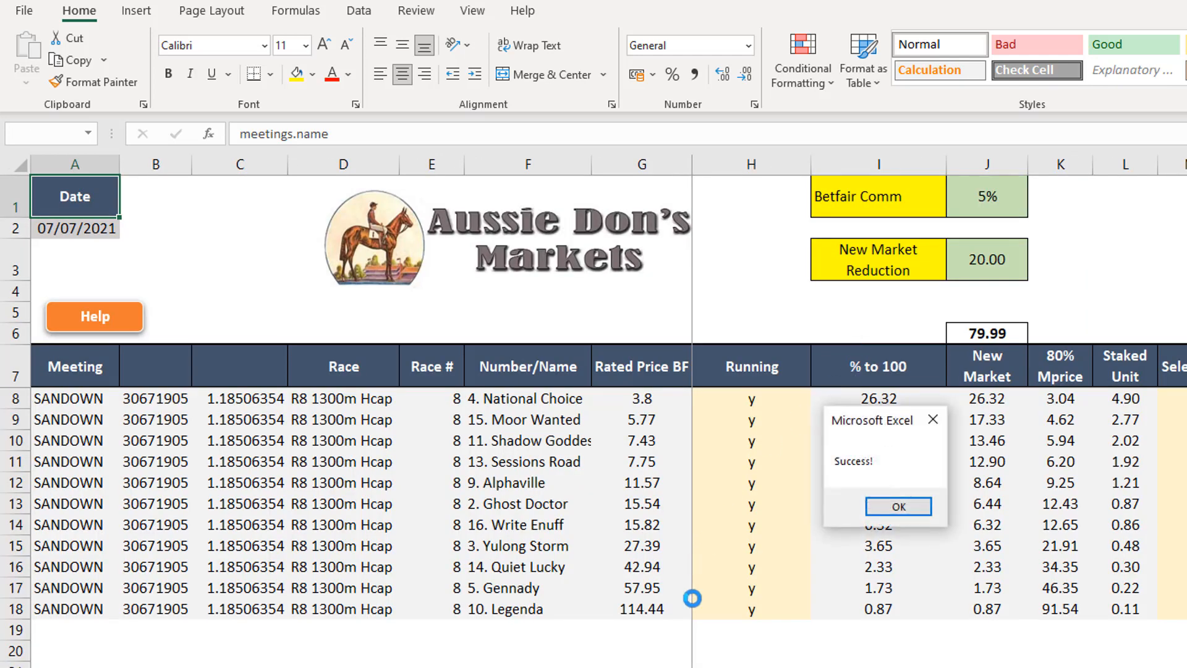
pyautogui.click(898, 507)
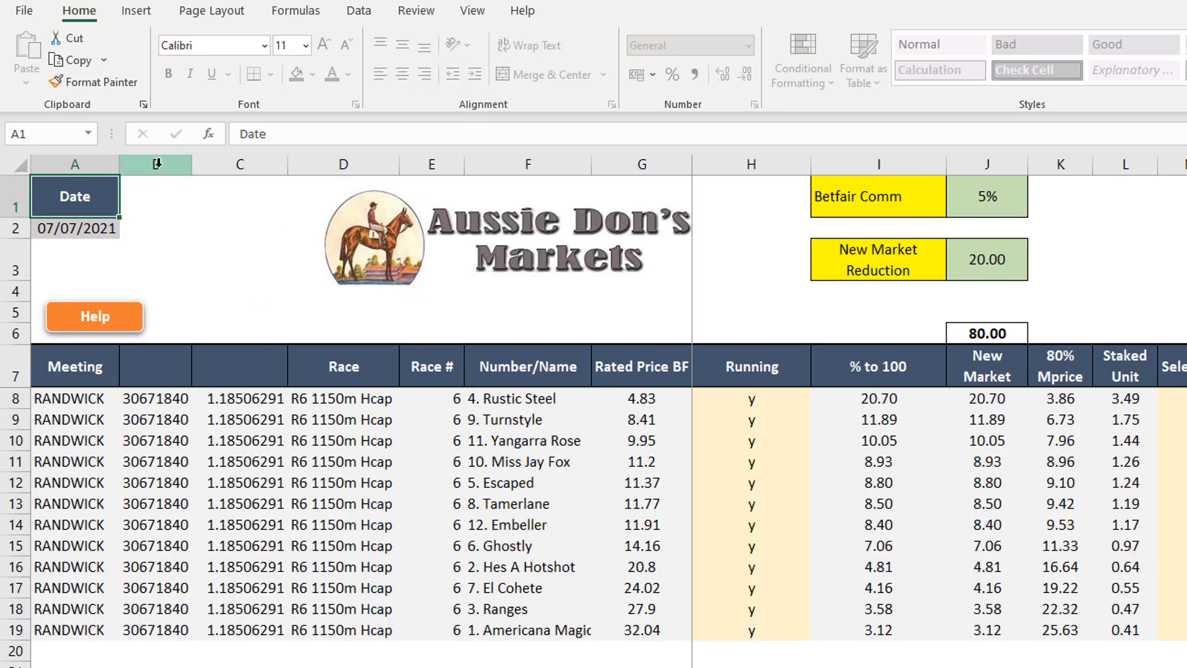
pyautogui.moveTo(157, 164); pyautogui.dragTo(220, 164)
pyautogui.rightClick(222, 165)
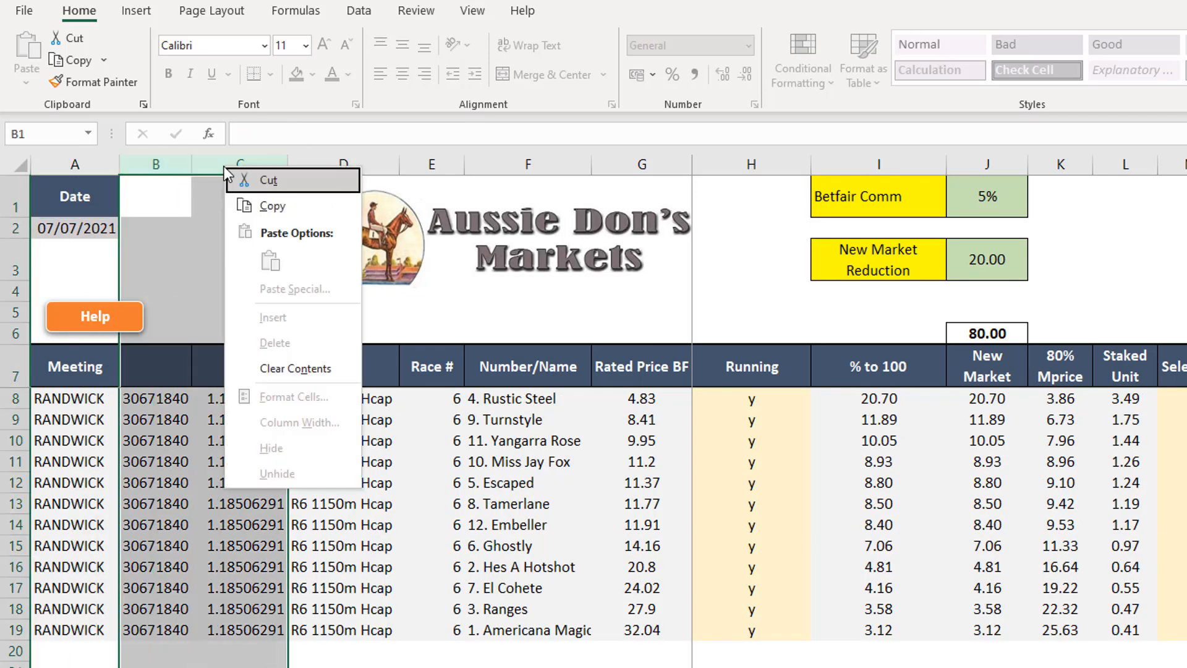
pyautogui.click(224, 205)
pyautogui.click(266, 663)
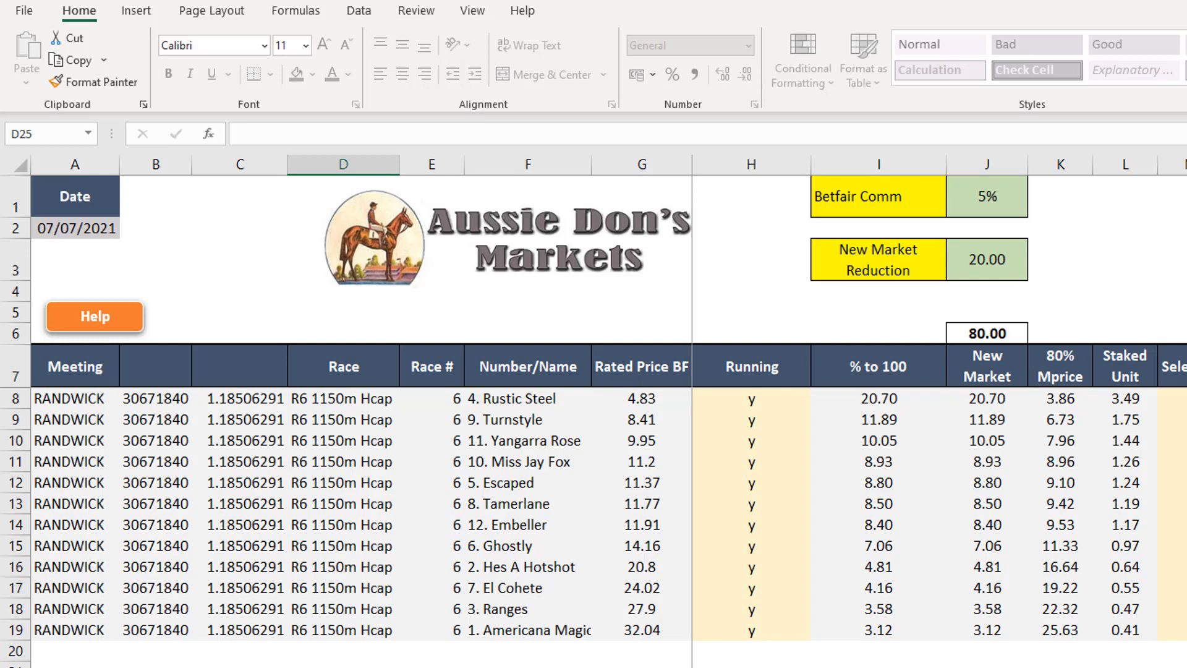
# Look through the full list of workbook sheets and activate RANDWICK_R3 1300m Hcap
pyautogui.rightClick(29, 598)
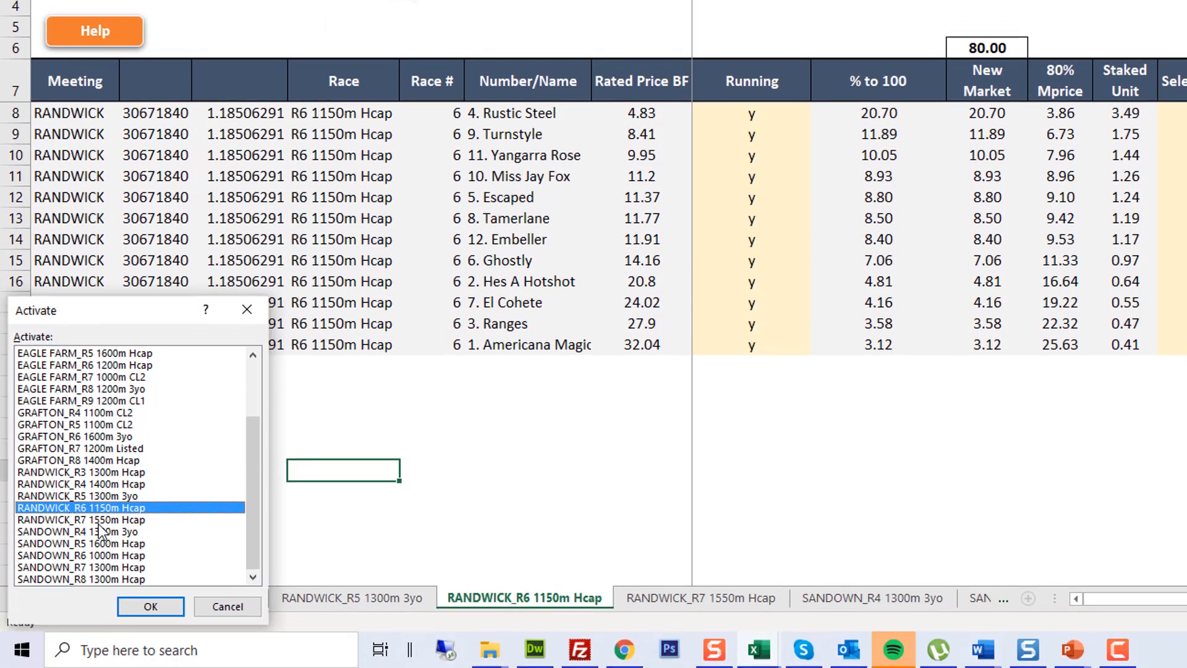
pyautogui.scroll(3, 109, 456)
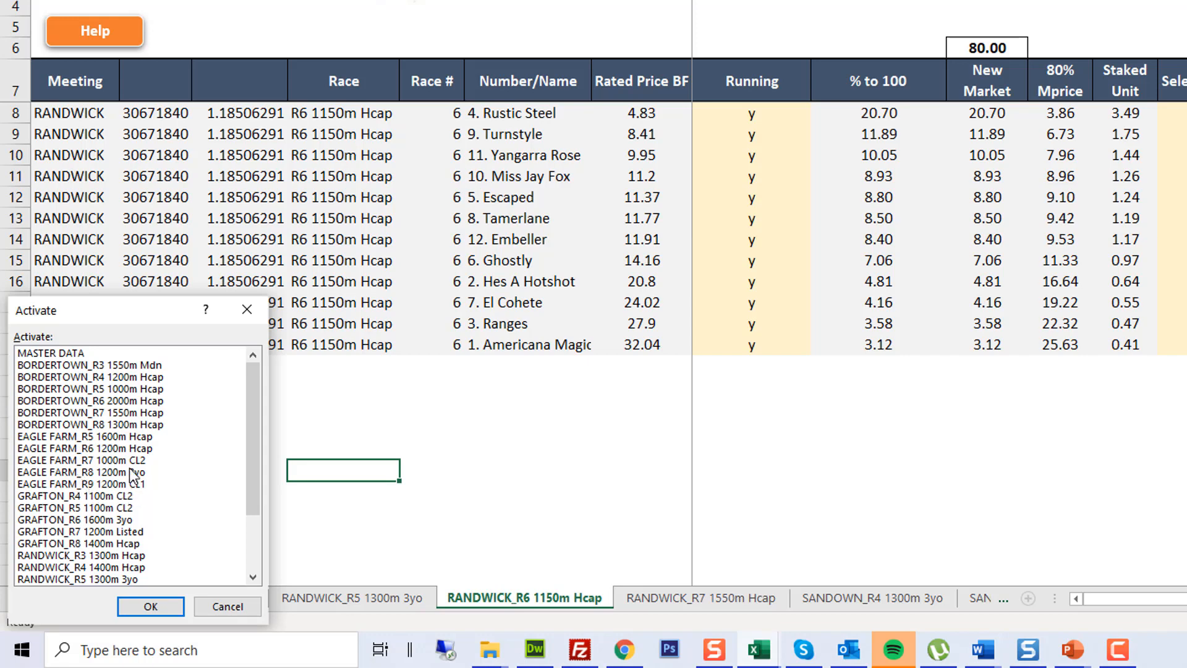
pyautogui.scroll(-3, 124, 476)
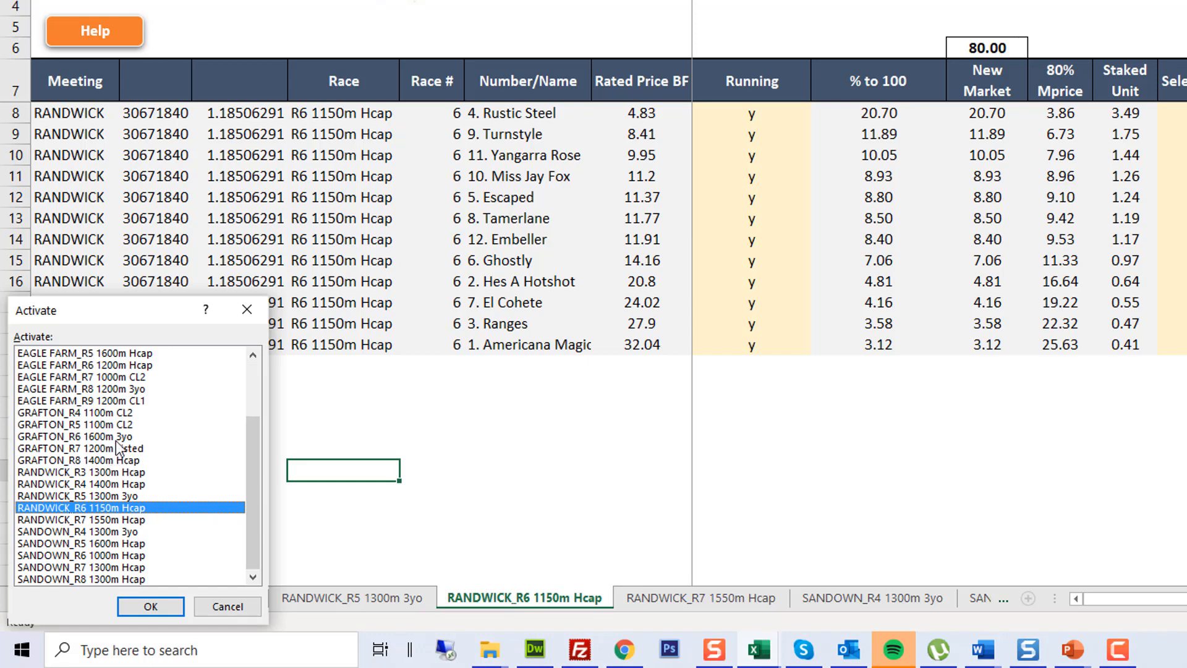
pyautogui.click(94, 473)
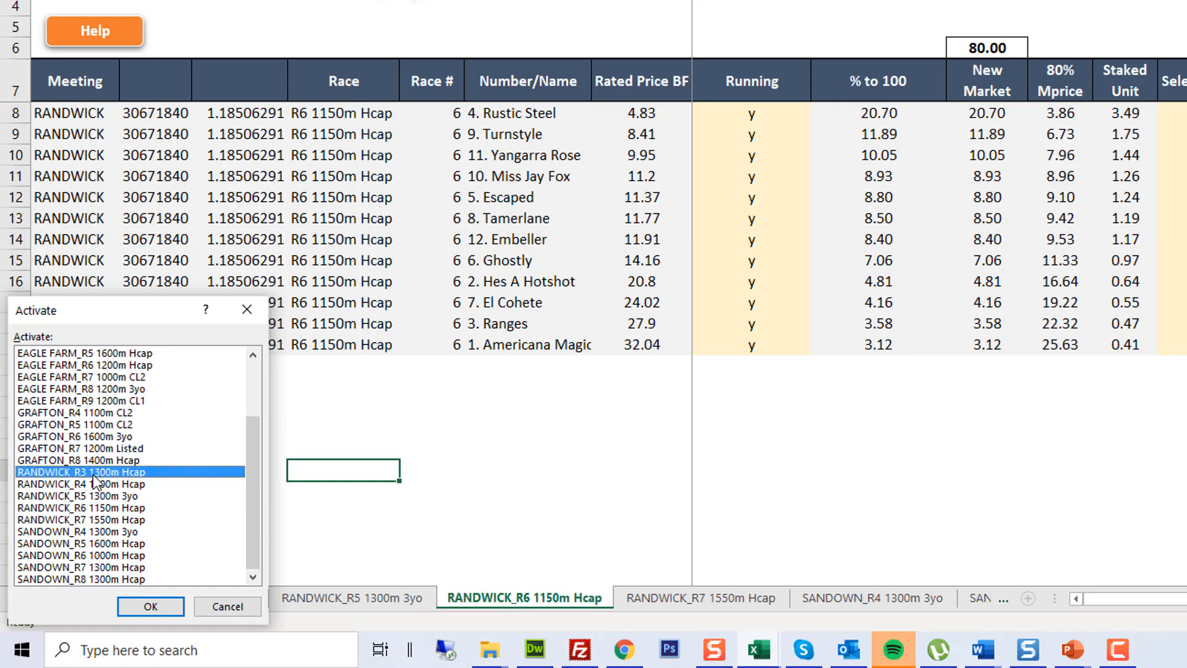
pyautogui.click(149, 605)
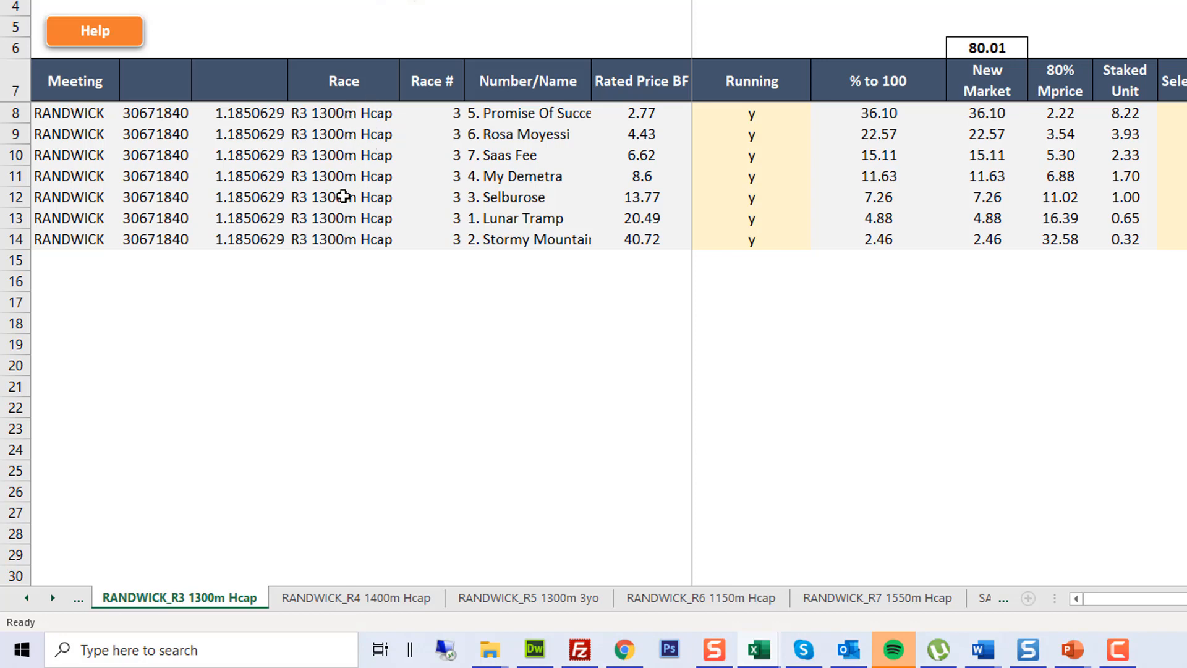
# Go through the Randwick race sheets R4, R5 and R6, ending on RANDWICK_R7 1550m Hcap
pyautogui.click(380, 599)
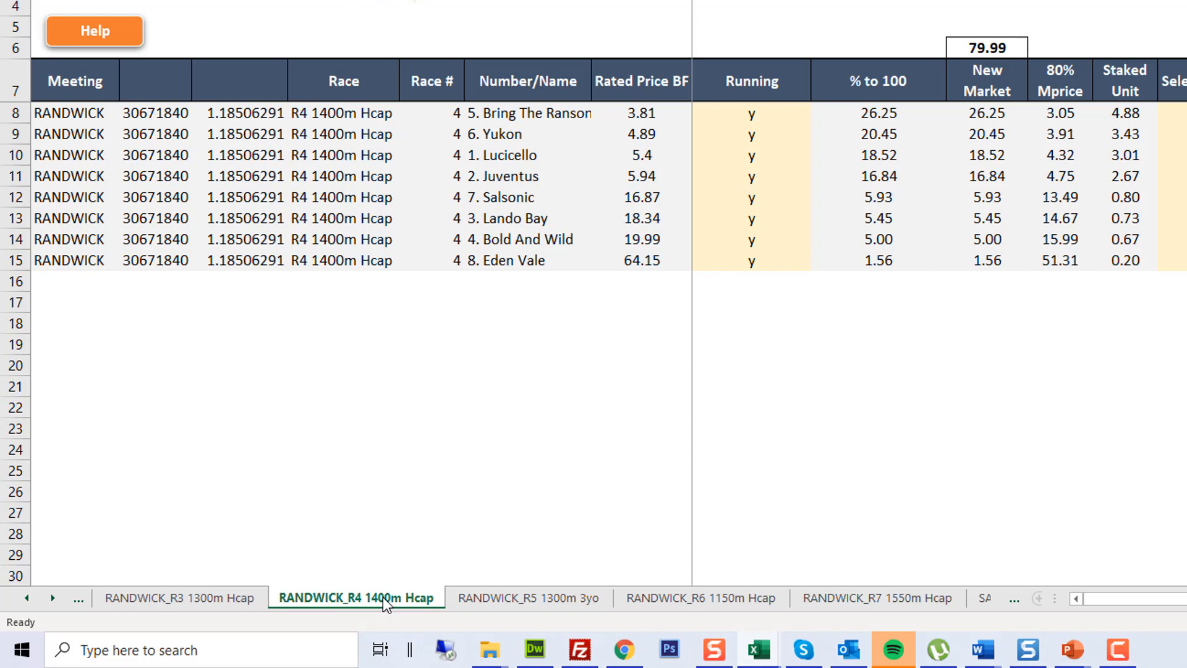
pyautogui.click(529, 598)
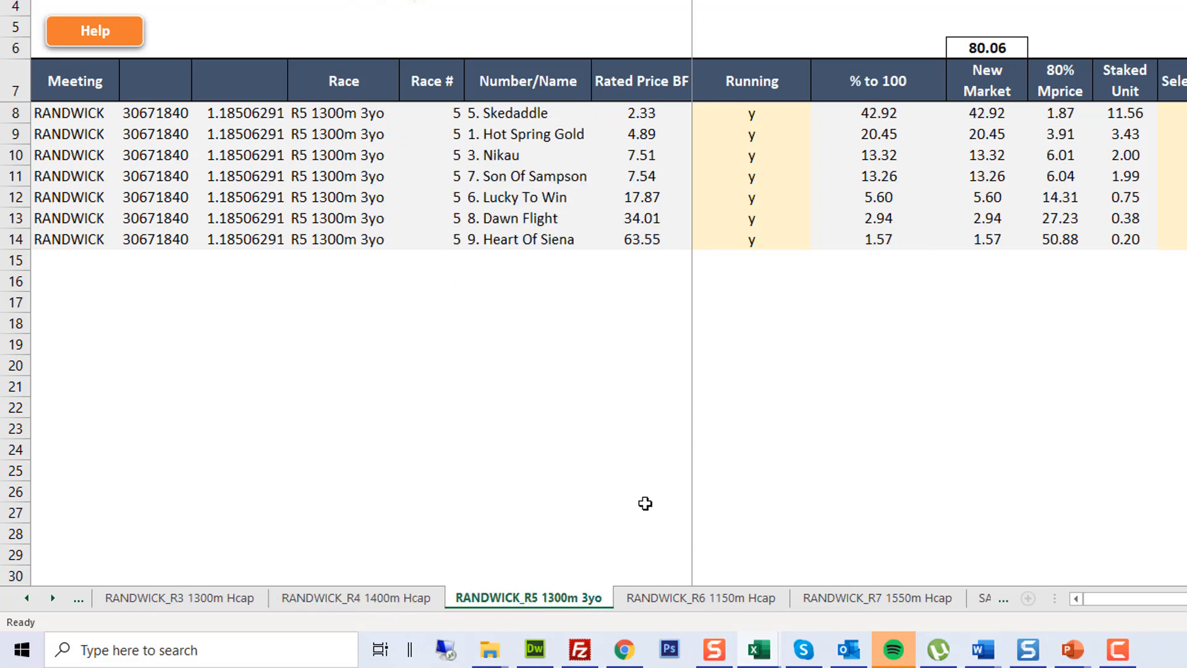
pyautogui.click(694, 603)
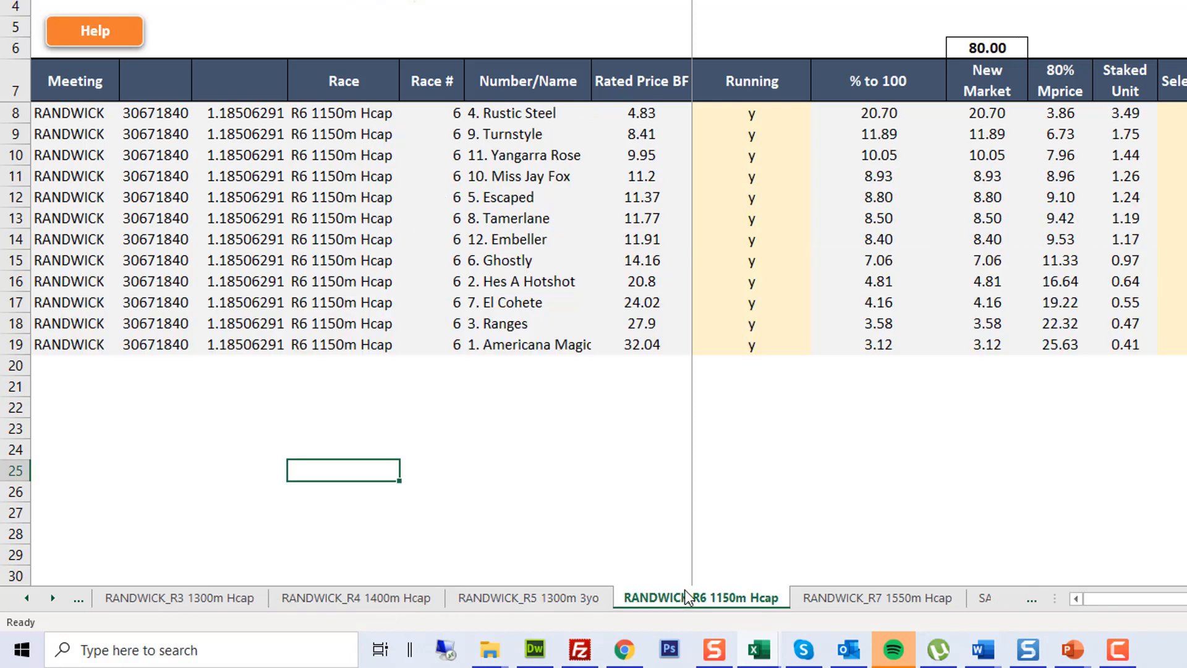
pyautogui.click(877, 604)
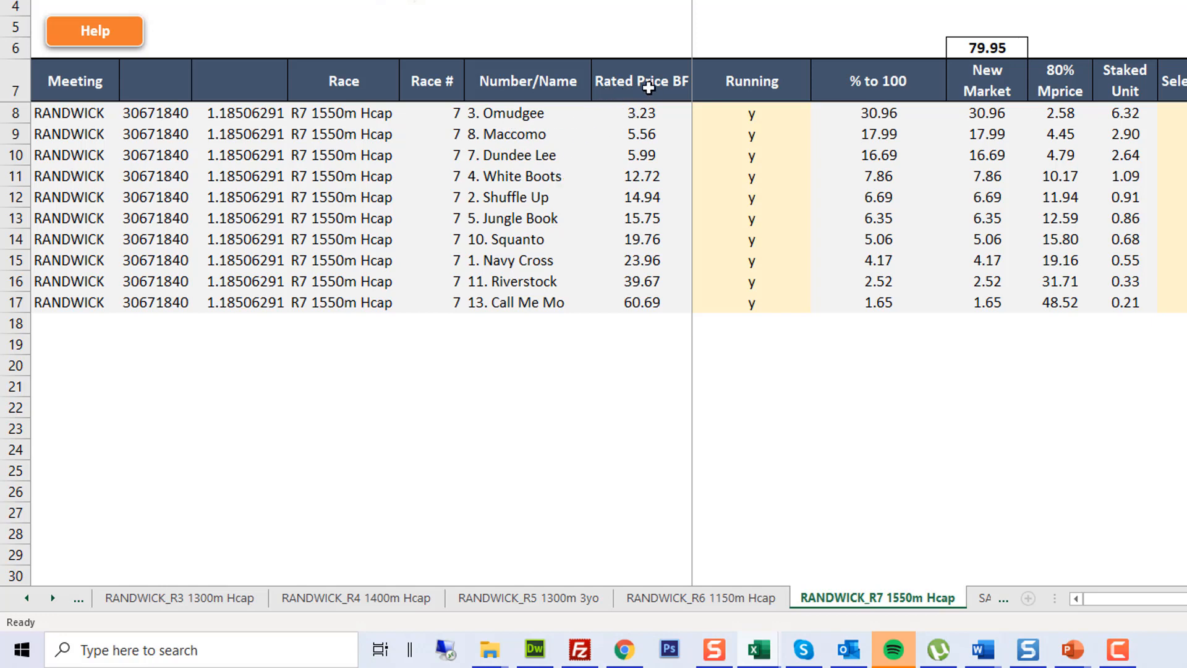
# Examine the Rated Price BF values of the first three runners and the % to 100 value of Omudgee
pyautogui.click(646, 114)
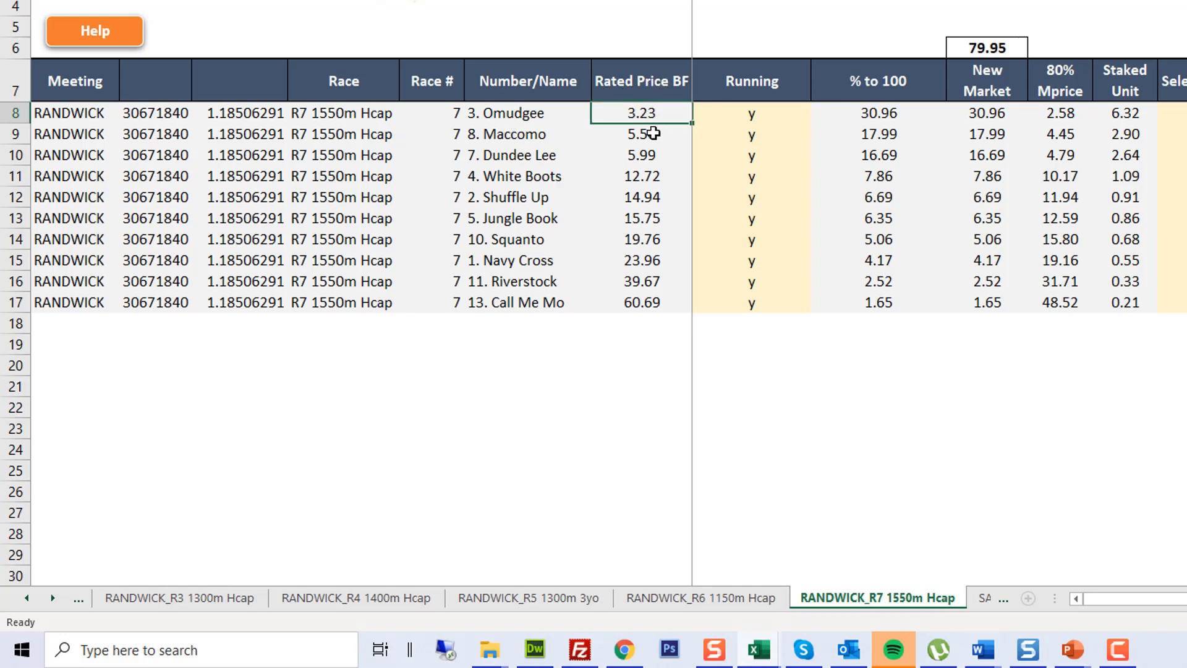
pyautogui.click(653, 133)
pyautogui.click(641, 156)
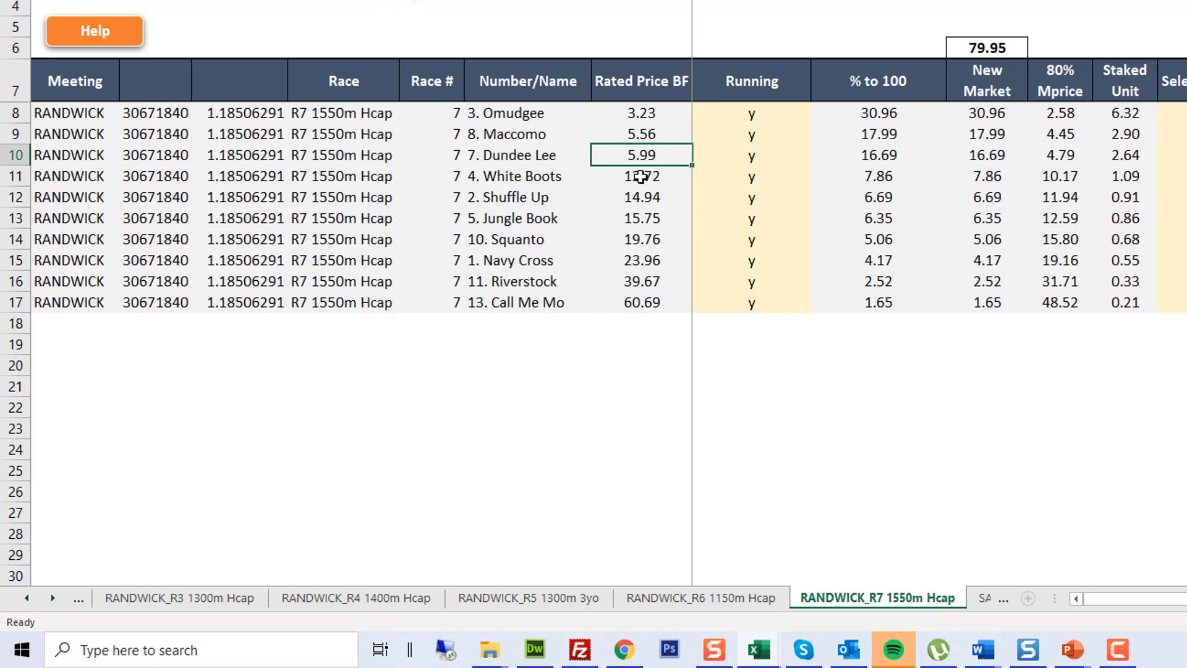
pyautogui.click(643, 117)
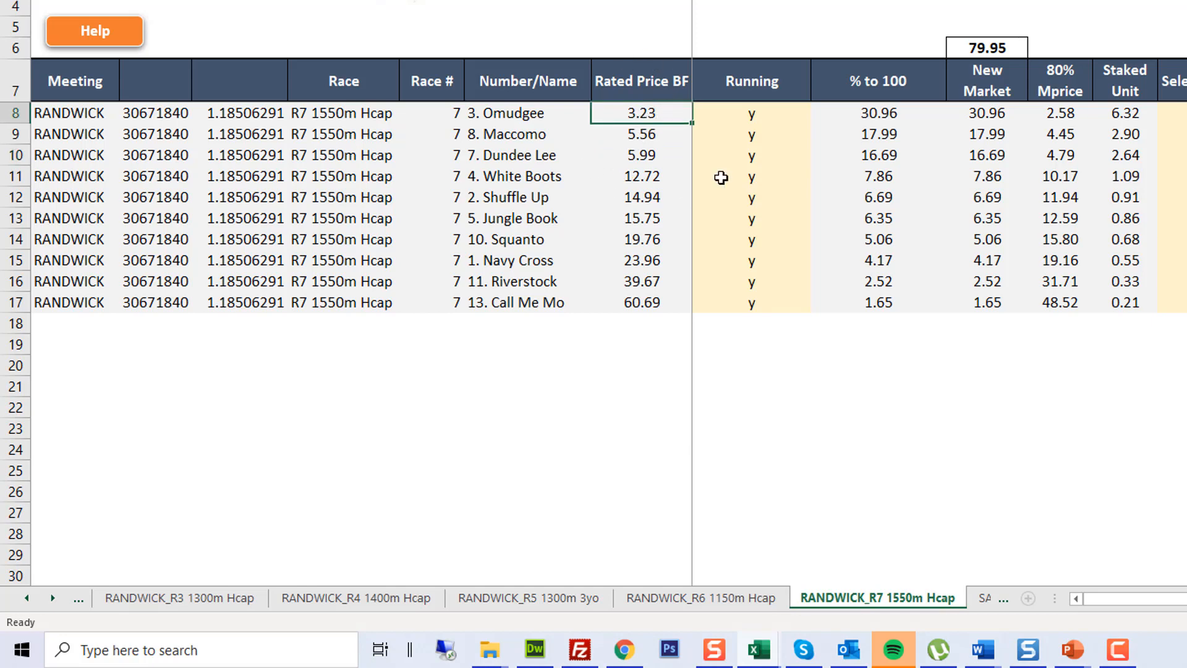
pyautogui.click(890, 117)
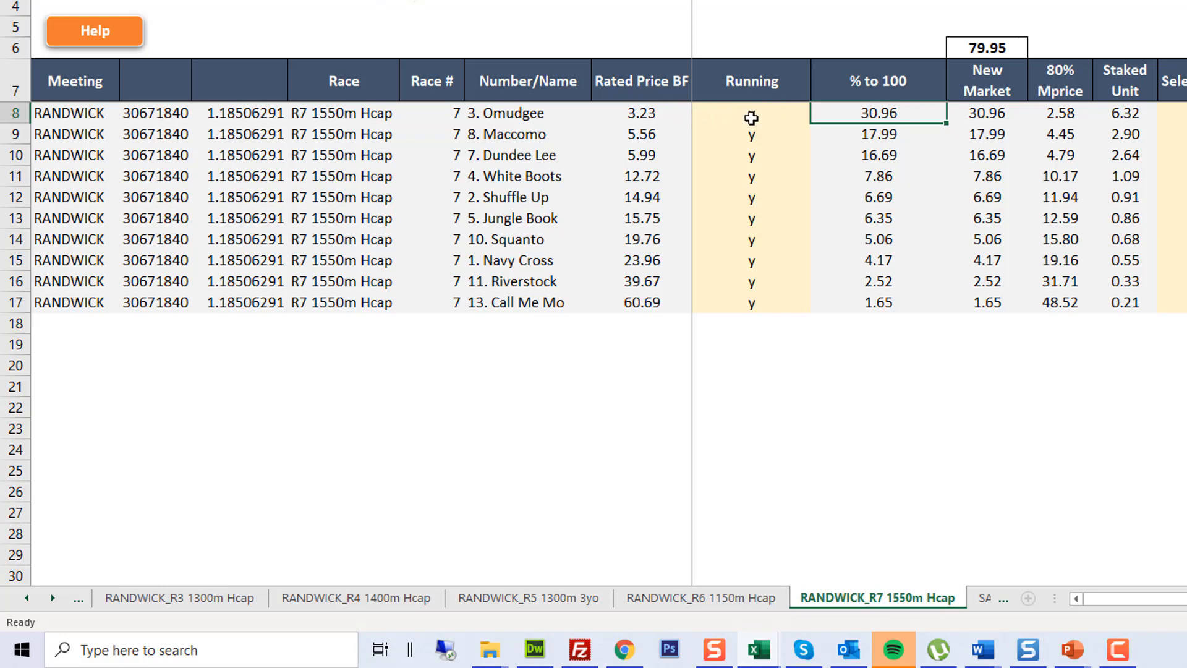
pyautogui.click(644, 115)
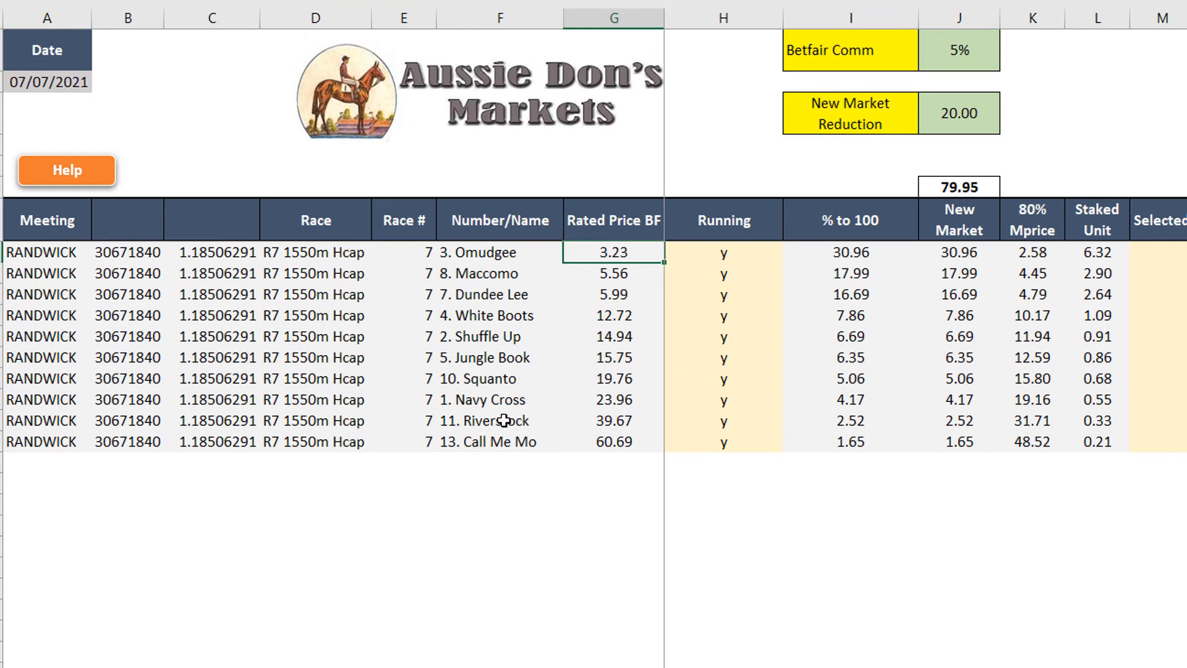
# Mark Squanto as not running by setting its Running value to n
pyautogui.click(727, 383)
pyautogui.click(791, 380)
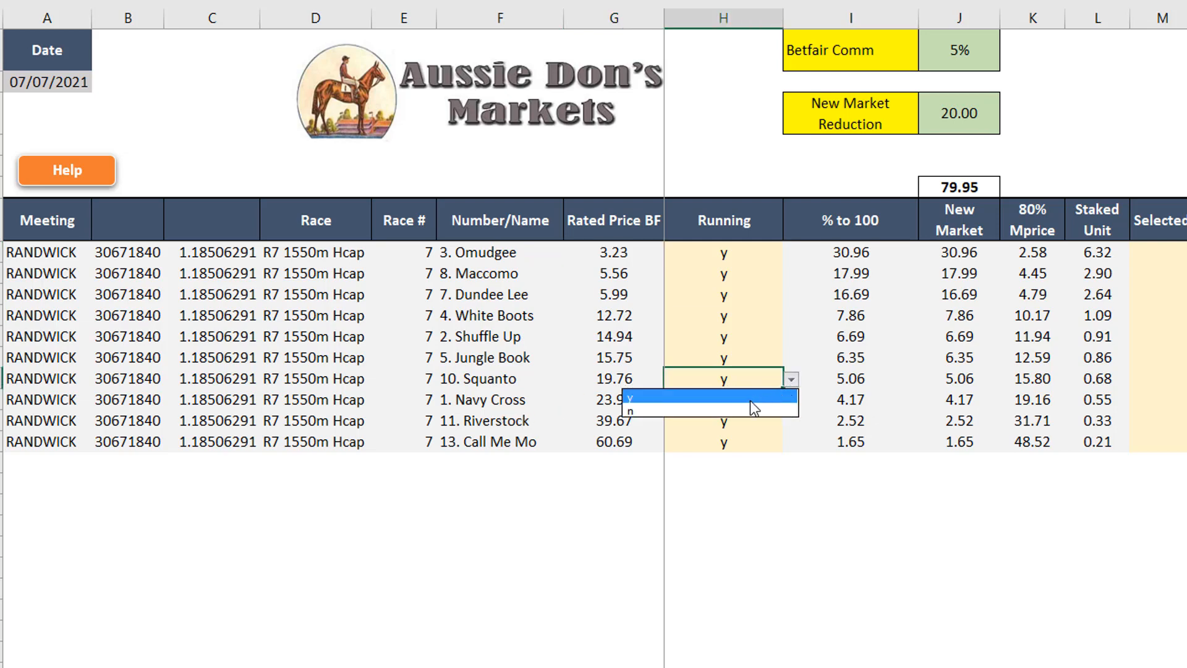
pyautogui.click(754, 411)
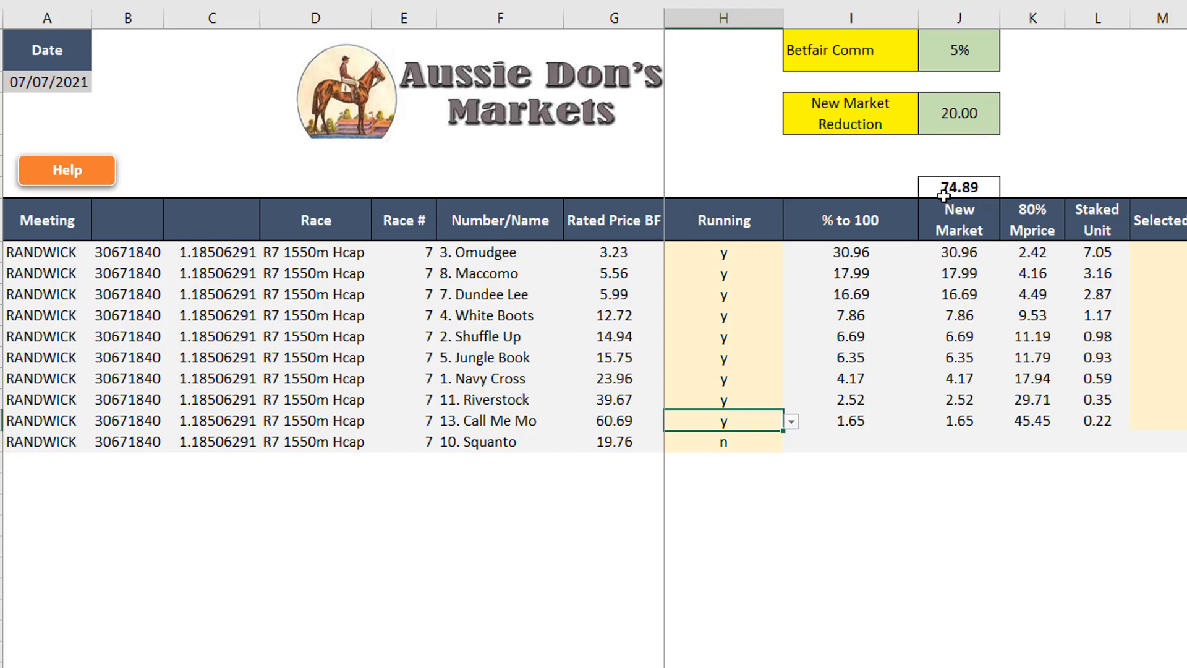
# Restore Squanto as a runner by setting its Running value back to y
pyautogui.click(772, 441)
pyautogui.click(790, 444)
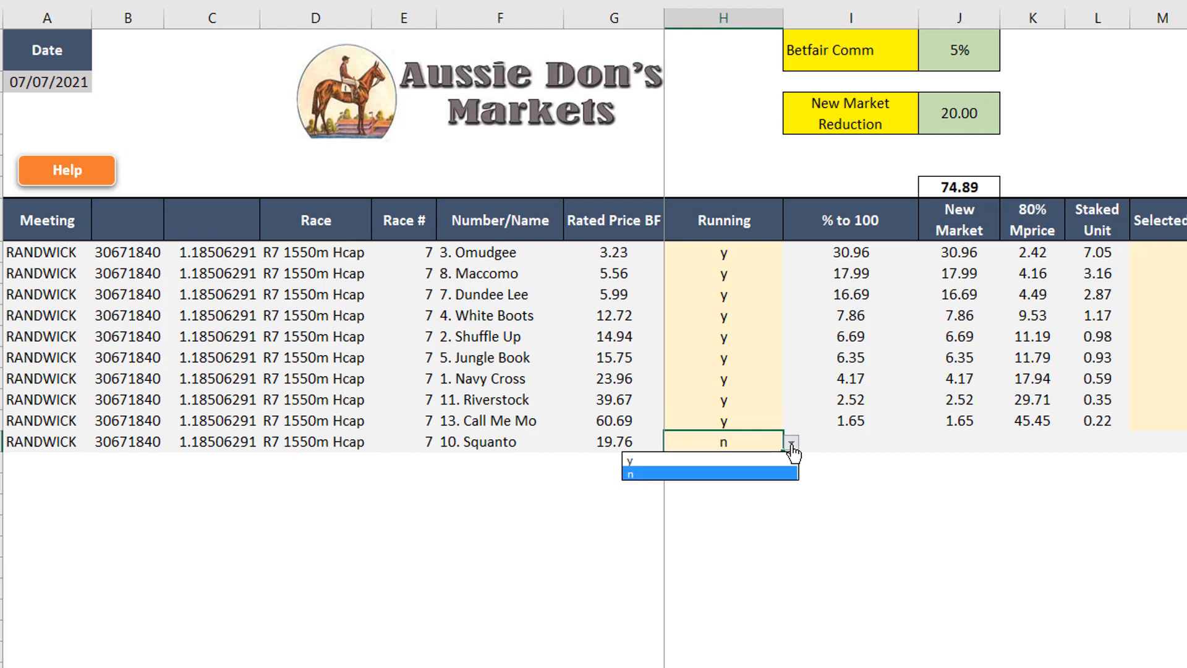
pyautogui.click(757, 465)
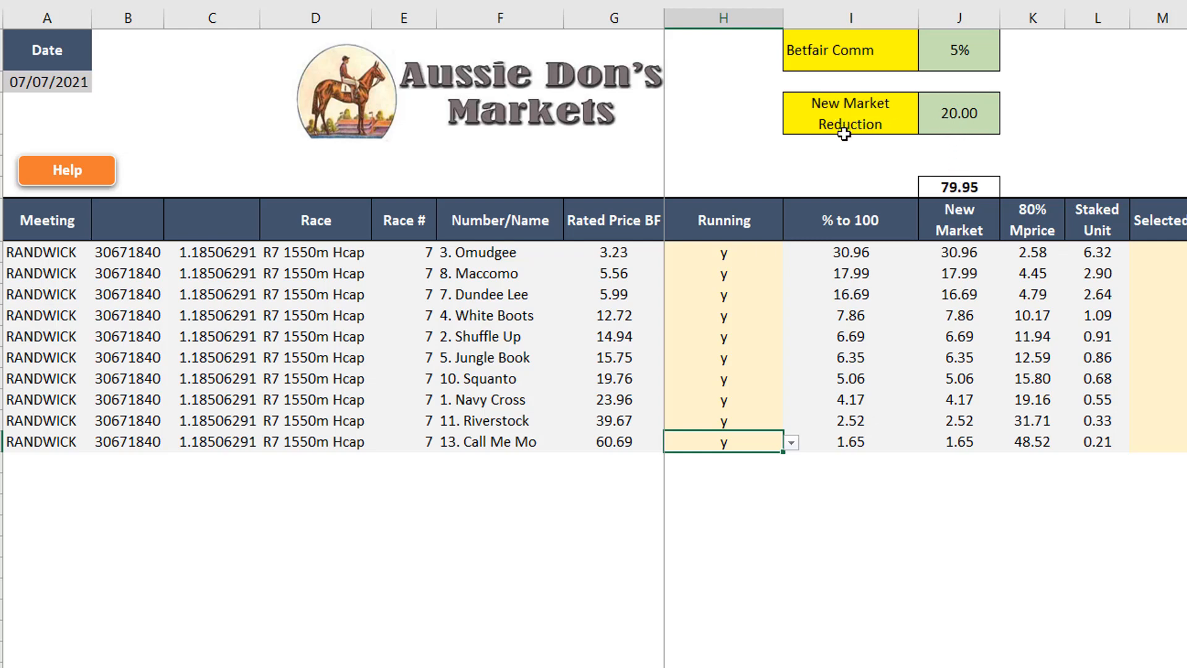
# Set the New Market Reduction to 10 on the Randwick race 7 sheet
pyautogui.click(962, 119)
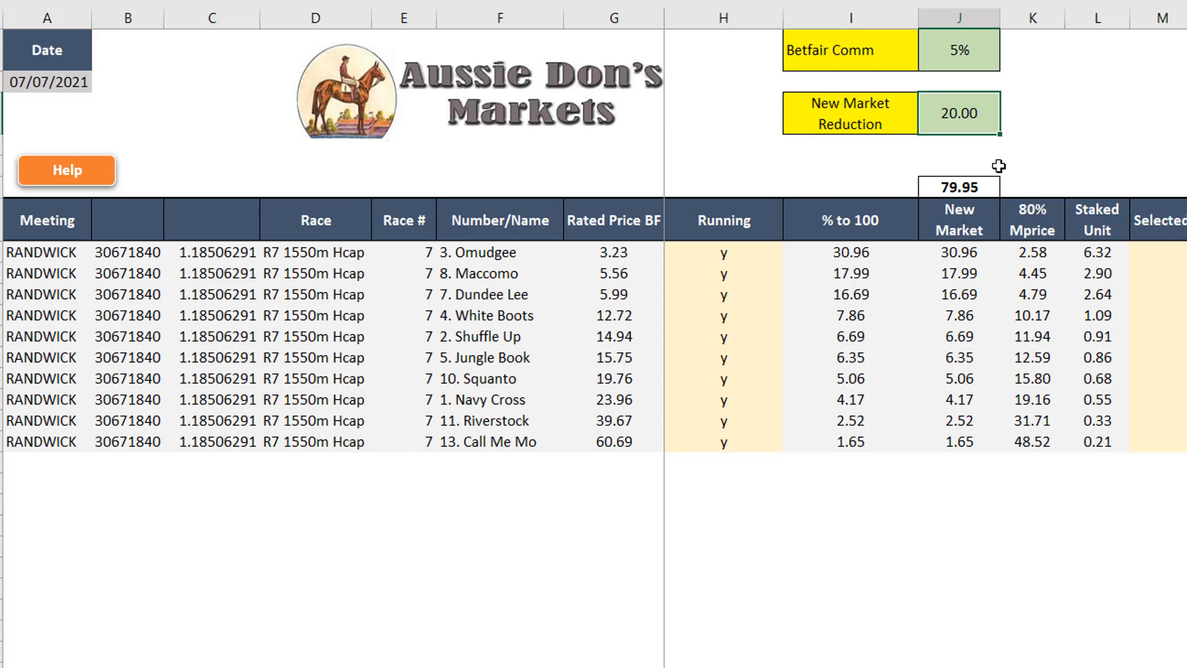
pyautogui.write('10')
pyautogui.press('Return')
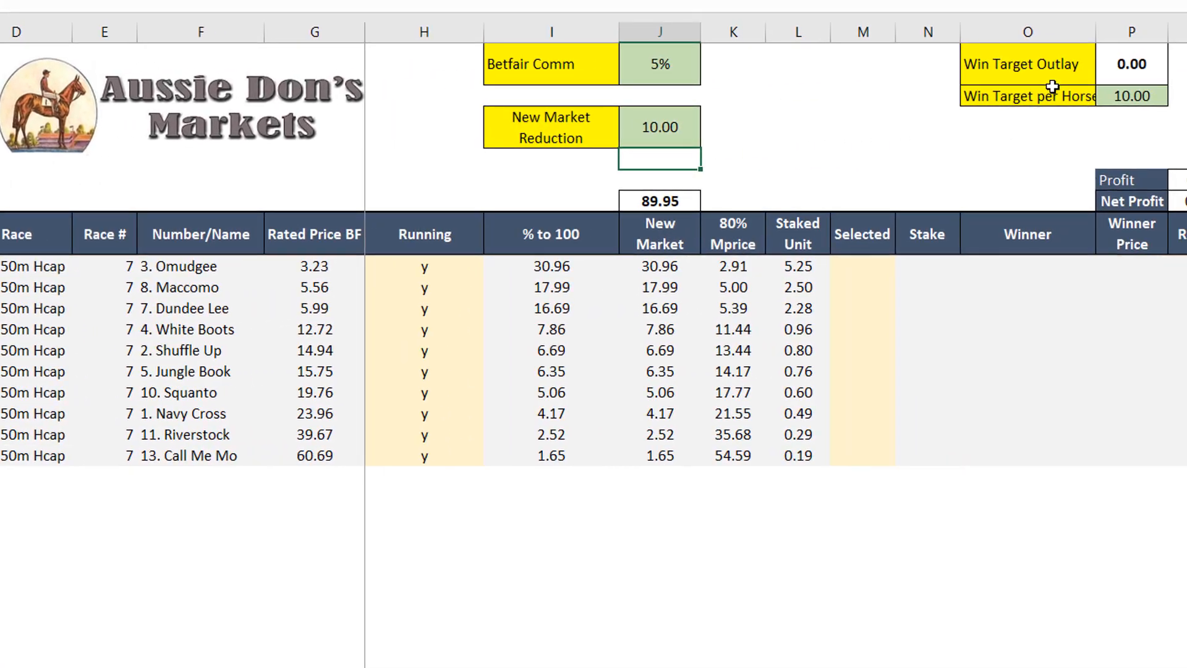
# Set the Win Target per Horse to 15
pyautogui.click(1129, 96)
pyautogui.write('1')
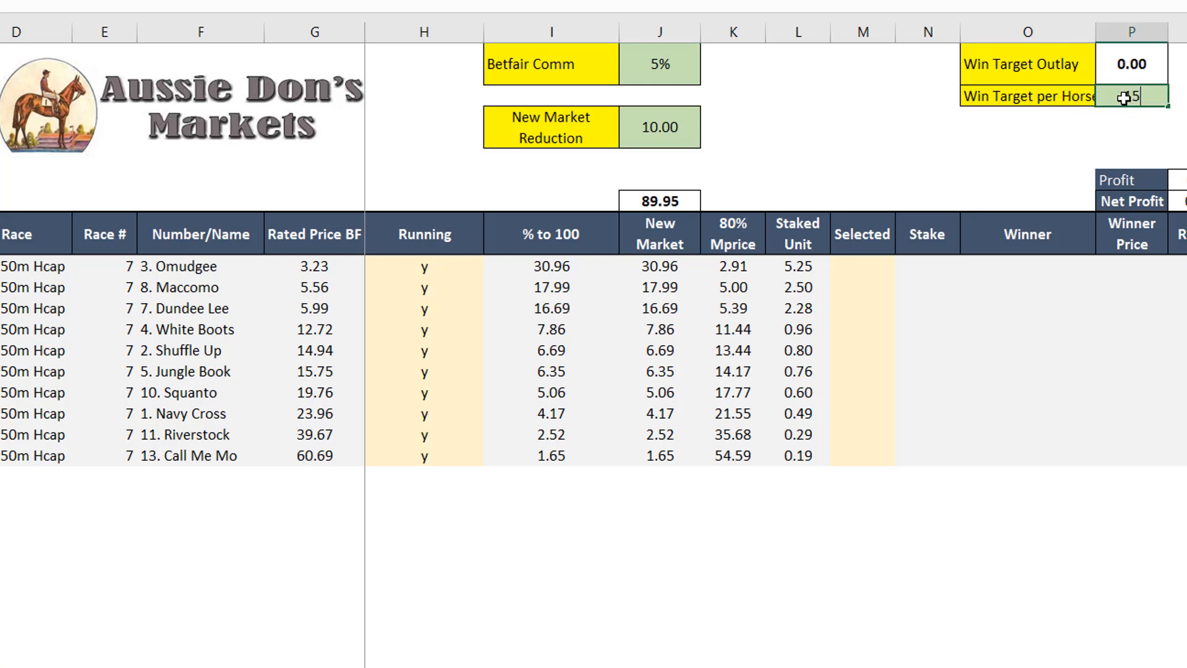
pyautogui.write('5')
pyautogui.click(1032, 145)
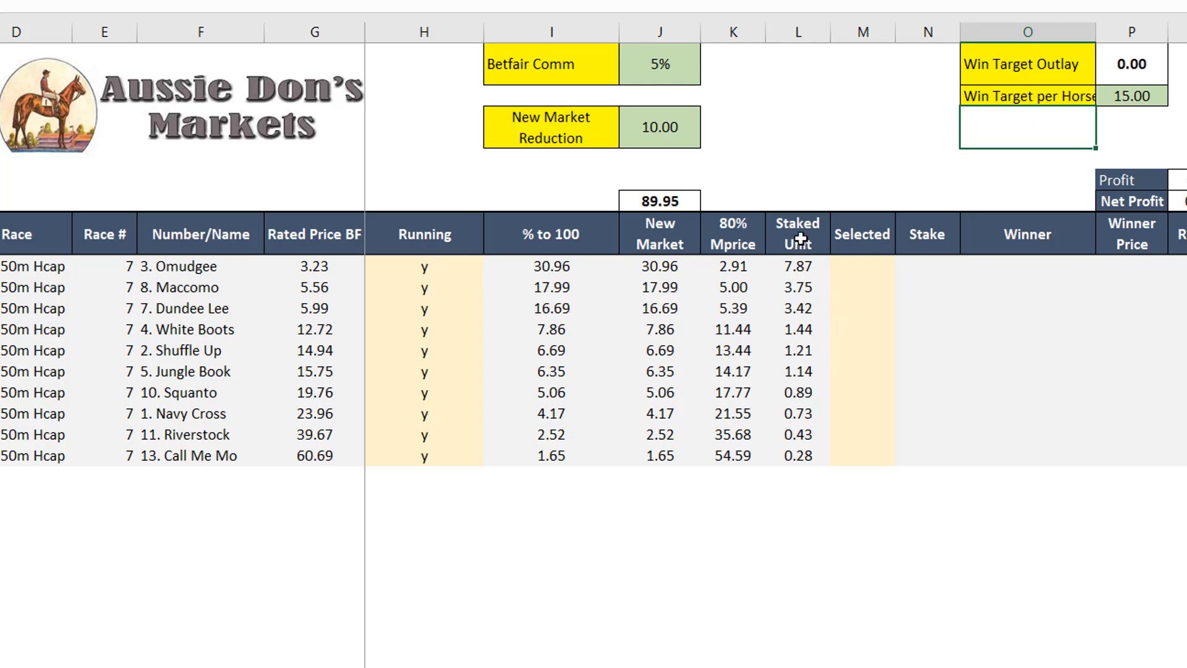
# Mark Omudgee as selected with y and go to its Stake cell
pyautogui.click(860, 269)
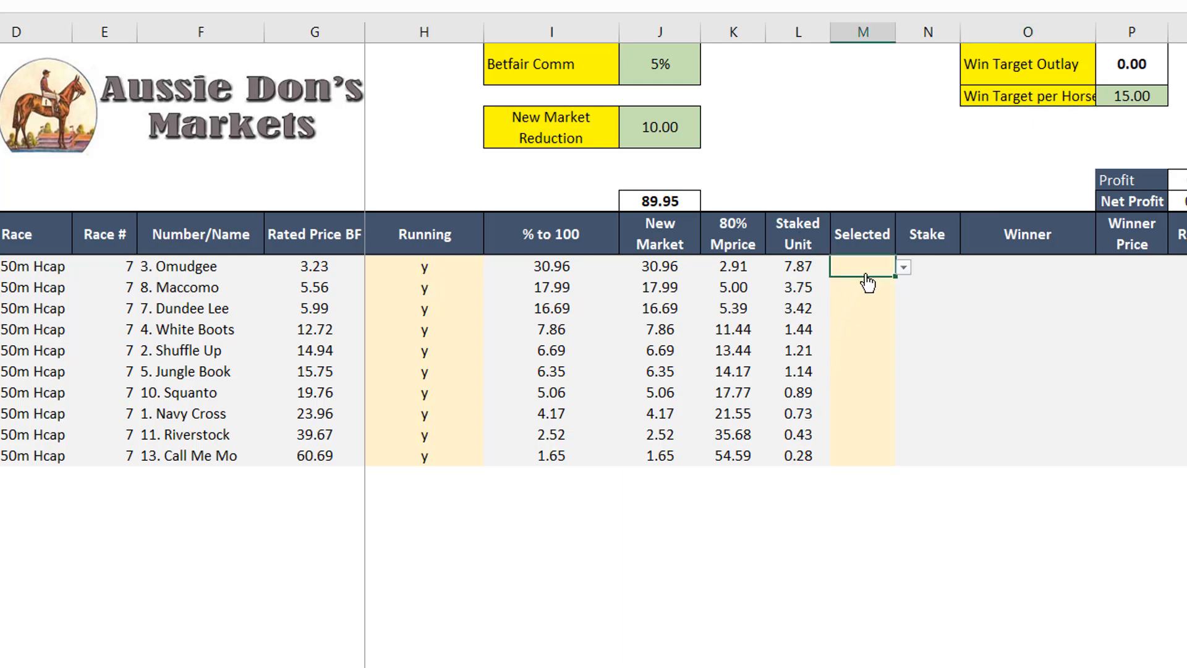
pyautogui.click(902, 267)
pyautogui.click(874, 283)
pyautogui.click(938, 267)
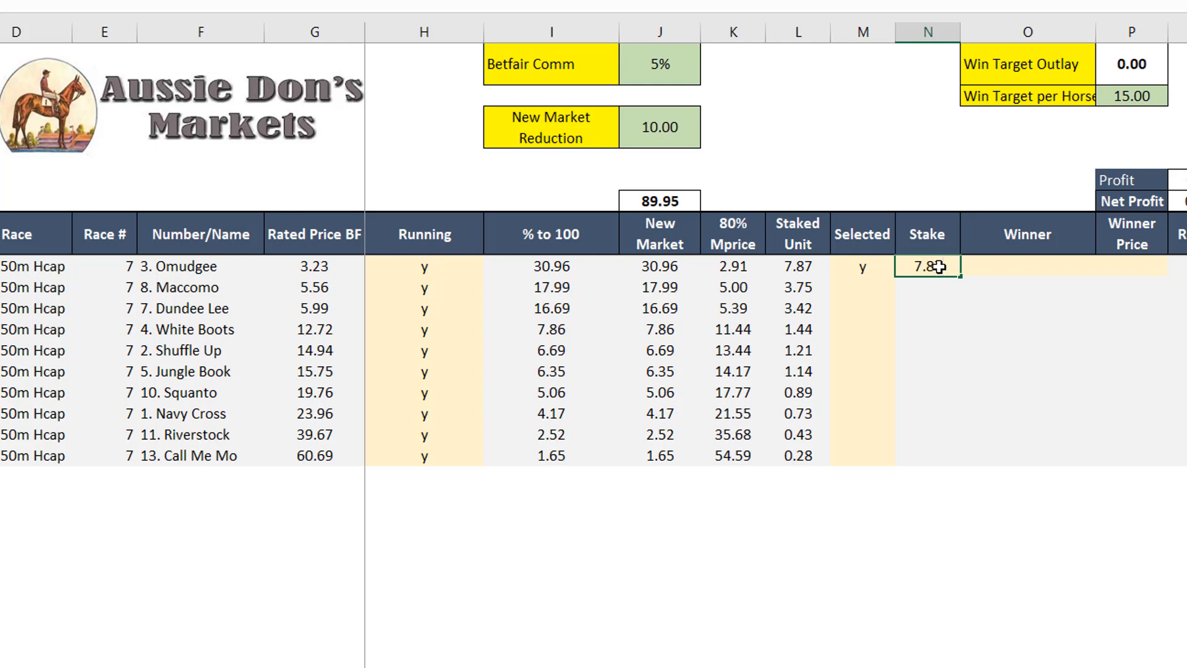
# Enter a Winner Price of 3.50 for Omudgee and set its Winner result to Win
pyautogui.click(986, 265)
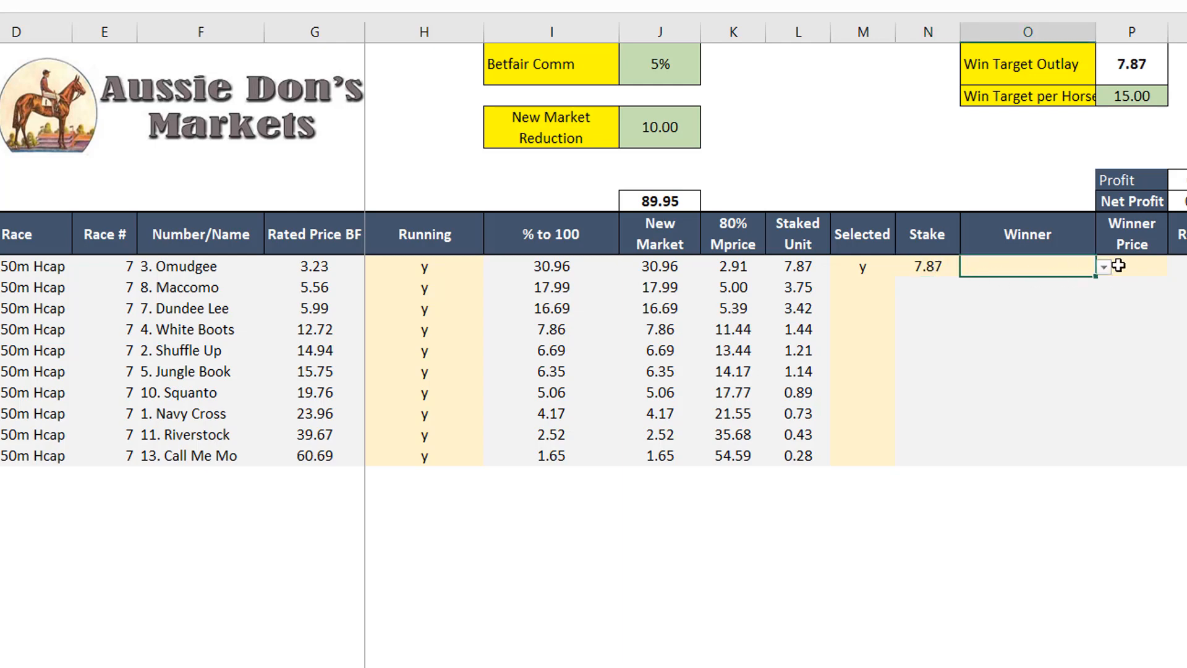
pyautogui.click(1119, 266)
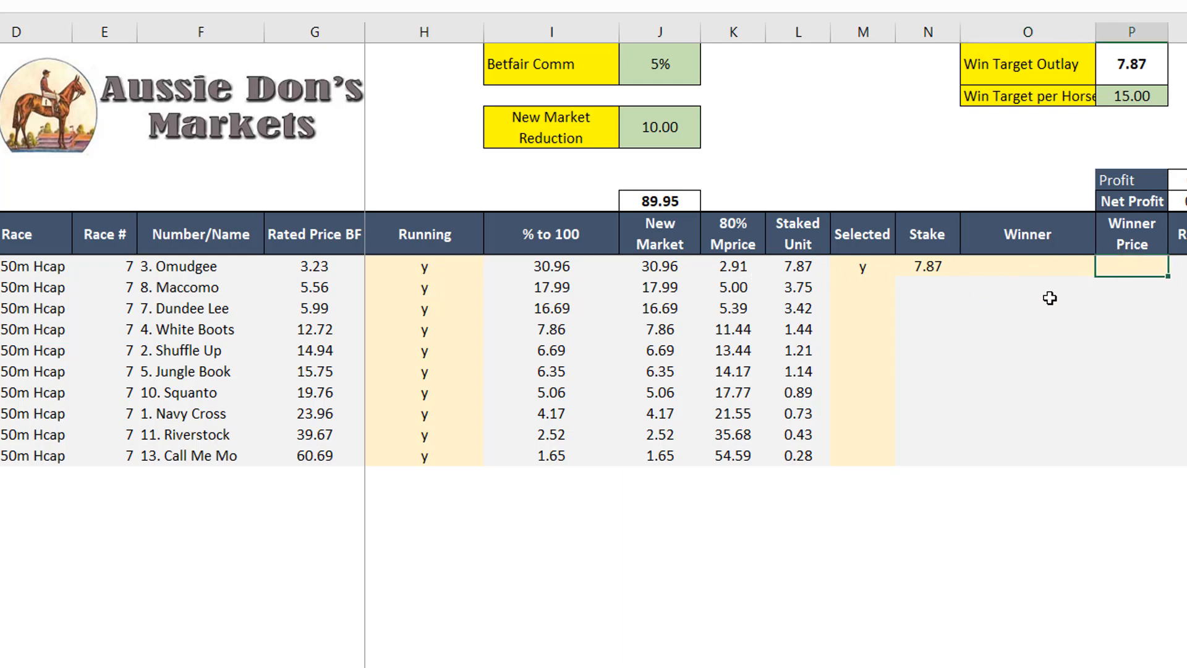
pyautogui.press('Return')
pyautogui.click(1056, 267)
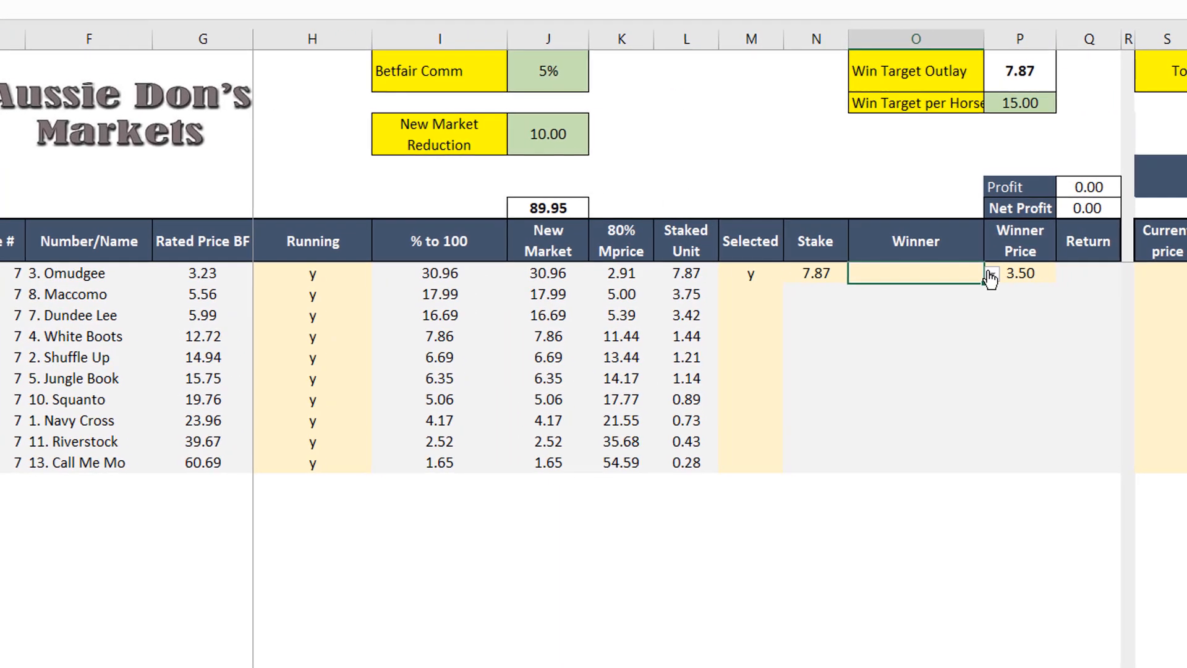
pyautogui.click(1054, 271)
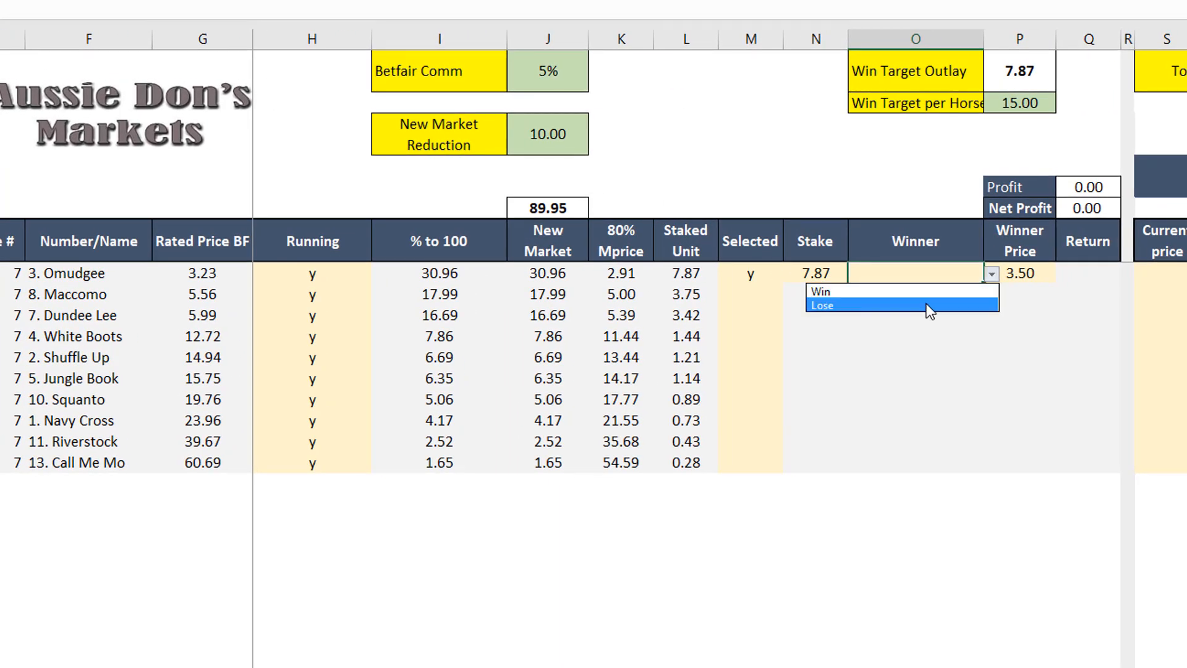
pyautogui.click(925, 294)
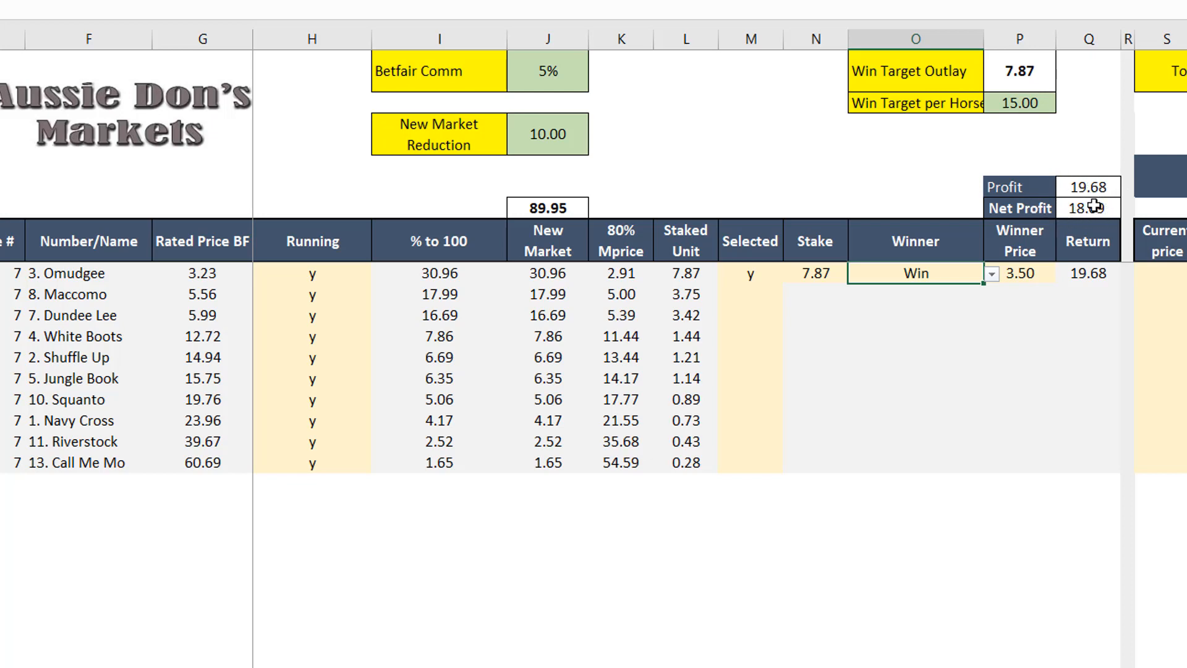
# Change Omudgee's Winner Price to 2.91, matching its 80% Mprice
pyautogui.click(1021, 273)
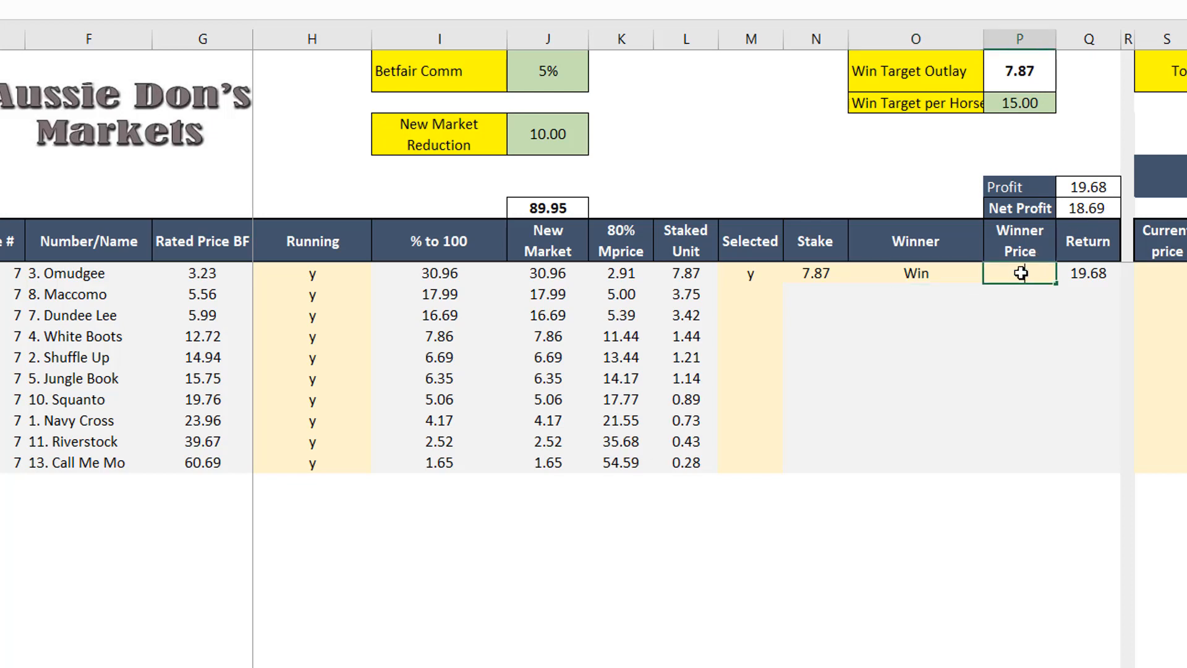
pyautogui.write('2.91')
pyautogui.press('Return')
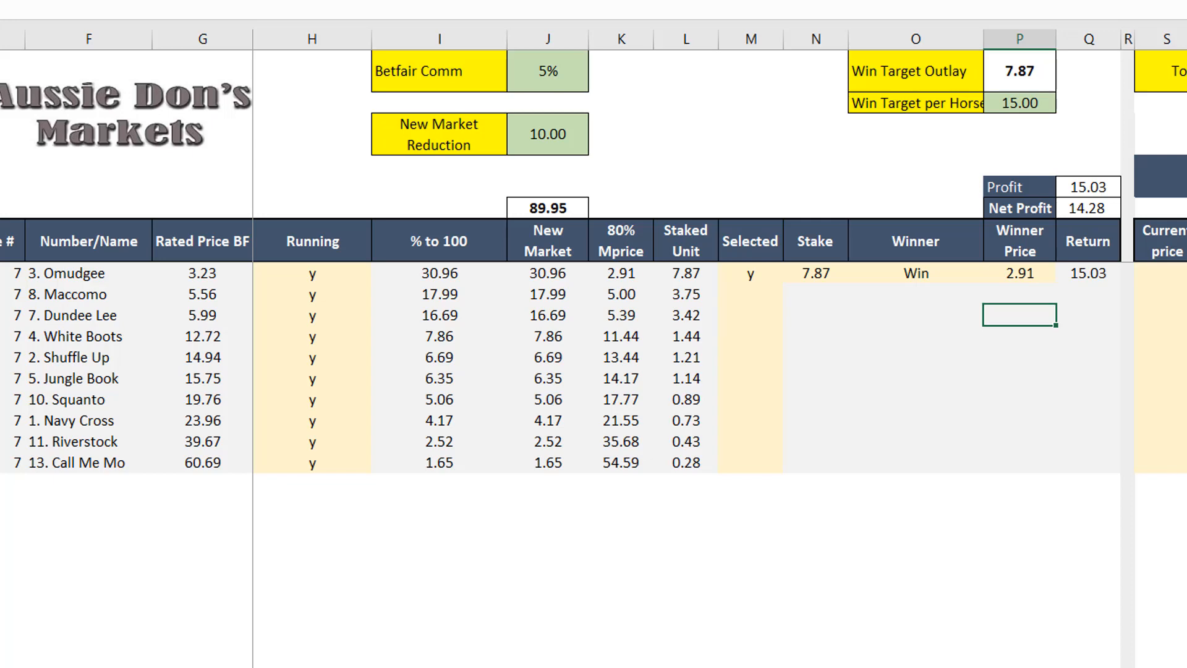
# Switch the Dutch section's staking mode to Profit Target
pyautogui.hscroll(3, 717, 371)
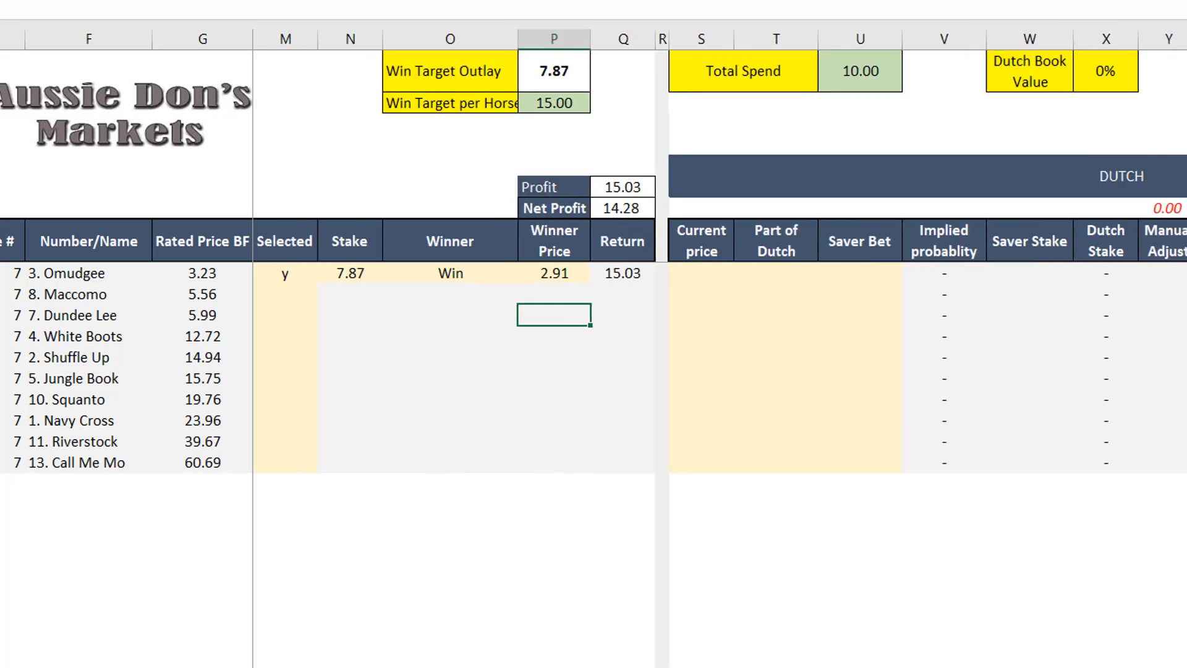
pyautogui.hscroll(3, 644, 286)
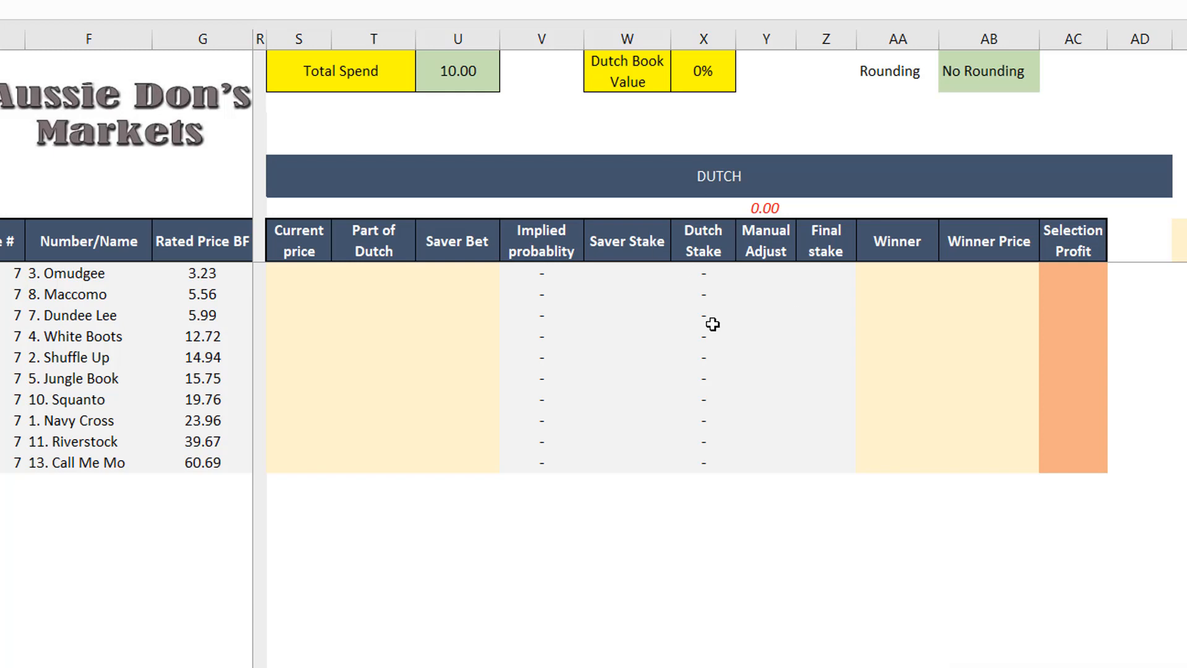
pyautogui.click(495, 73)
pyautogui.click(412, 77)
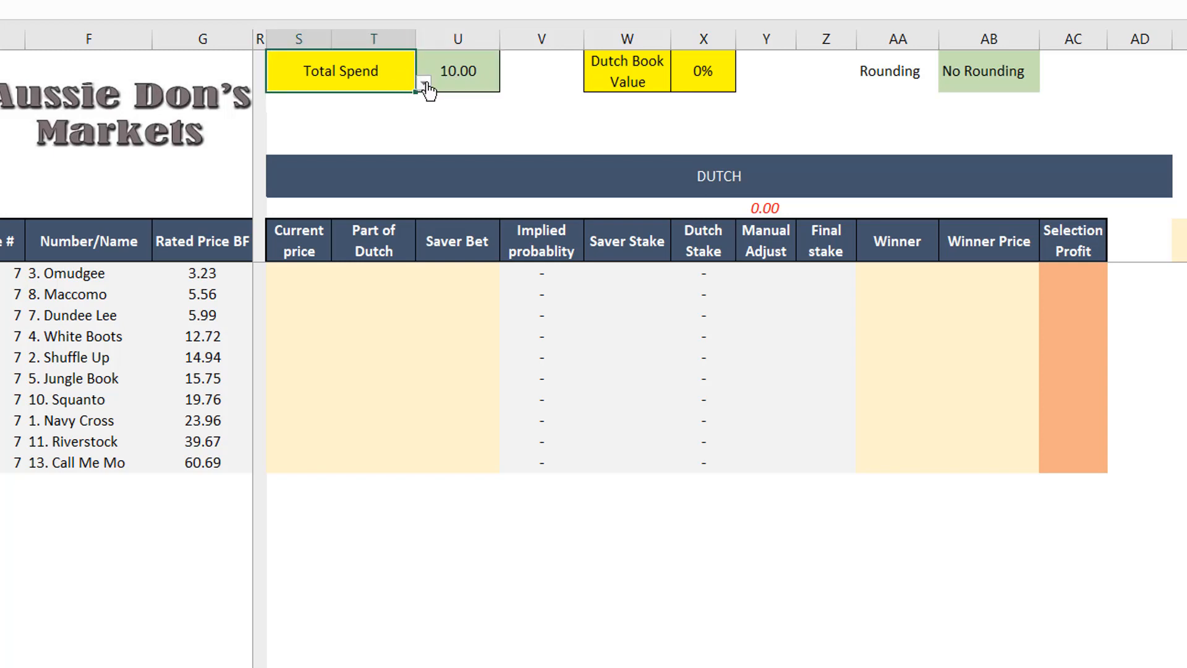
pyautogui.click(425, 84)
pyautogui.click(359, 110)
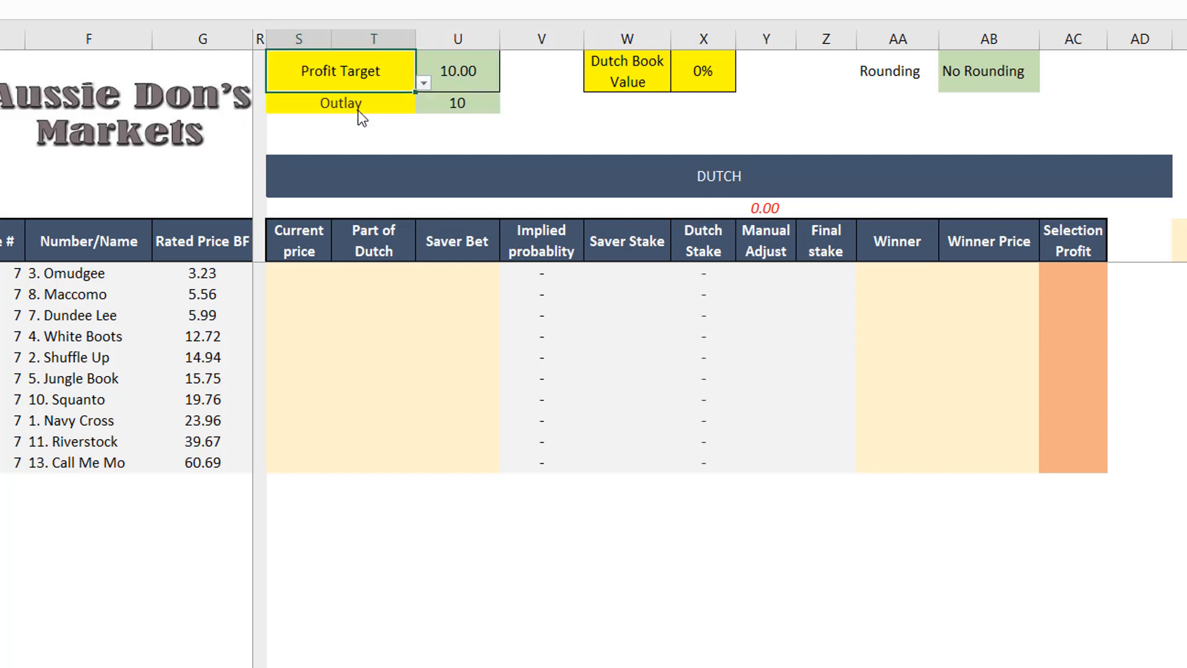
# Change the Dutch staking mode to Total Spend and return it to Profit Target
pyautogui.click(452, 75)
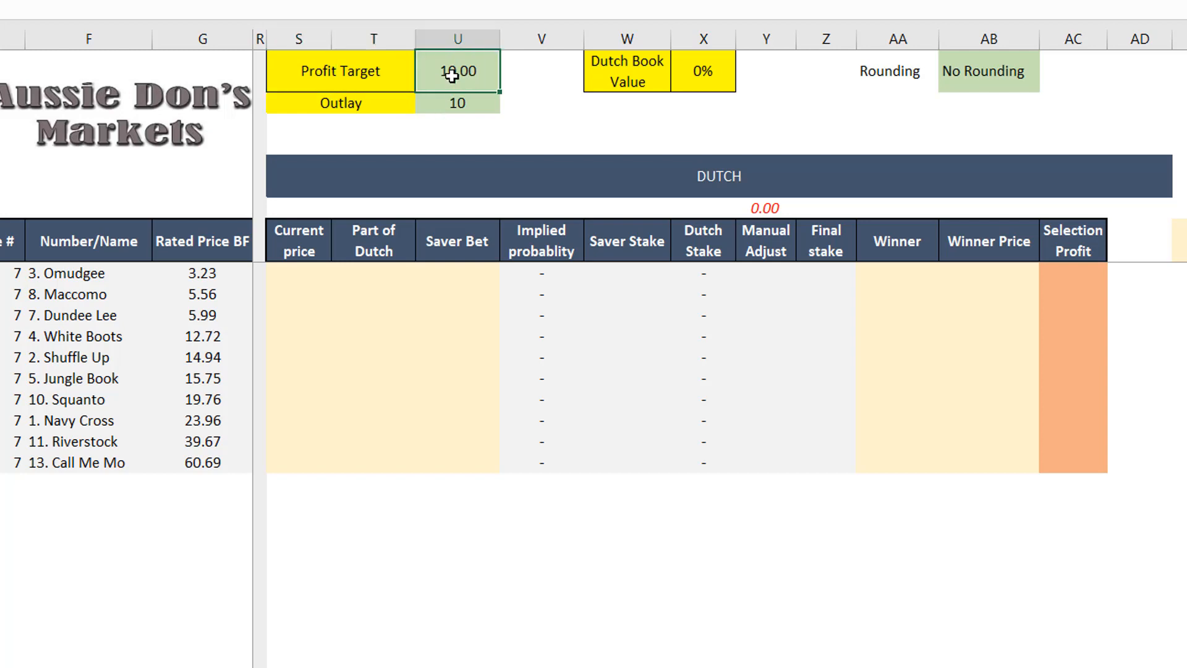
pyautogui.click(391, 73)
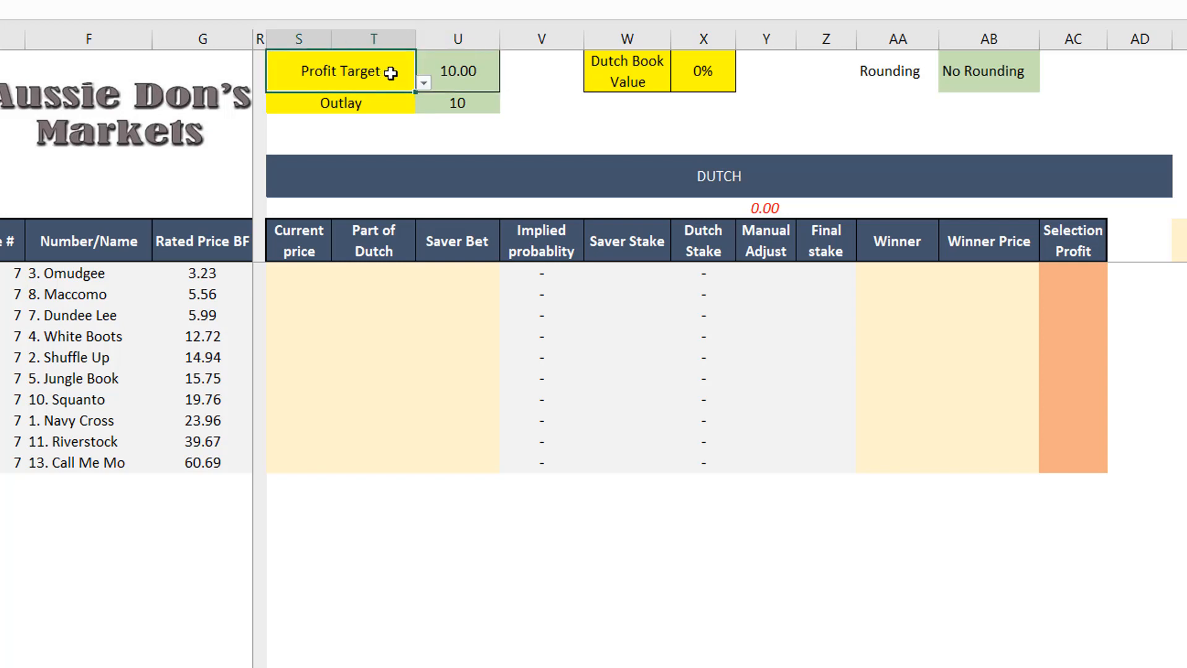
pyautogui.click(425, 84)
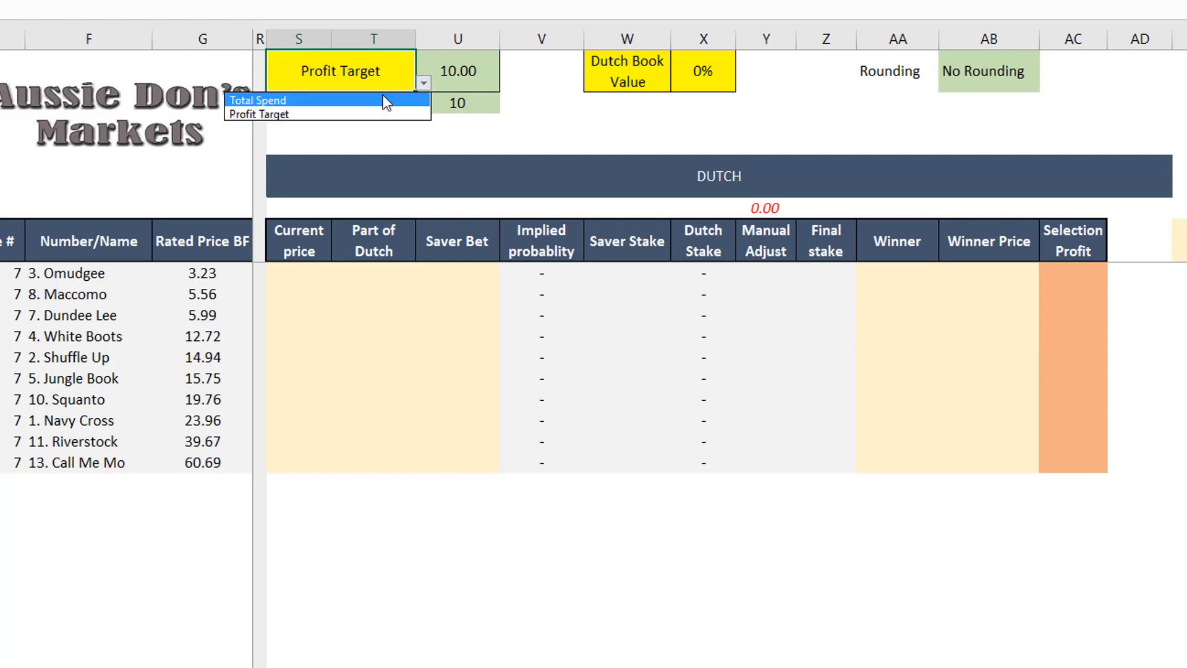
pyautogui.click(383, 95)
pyautogui.click(424, 83)
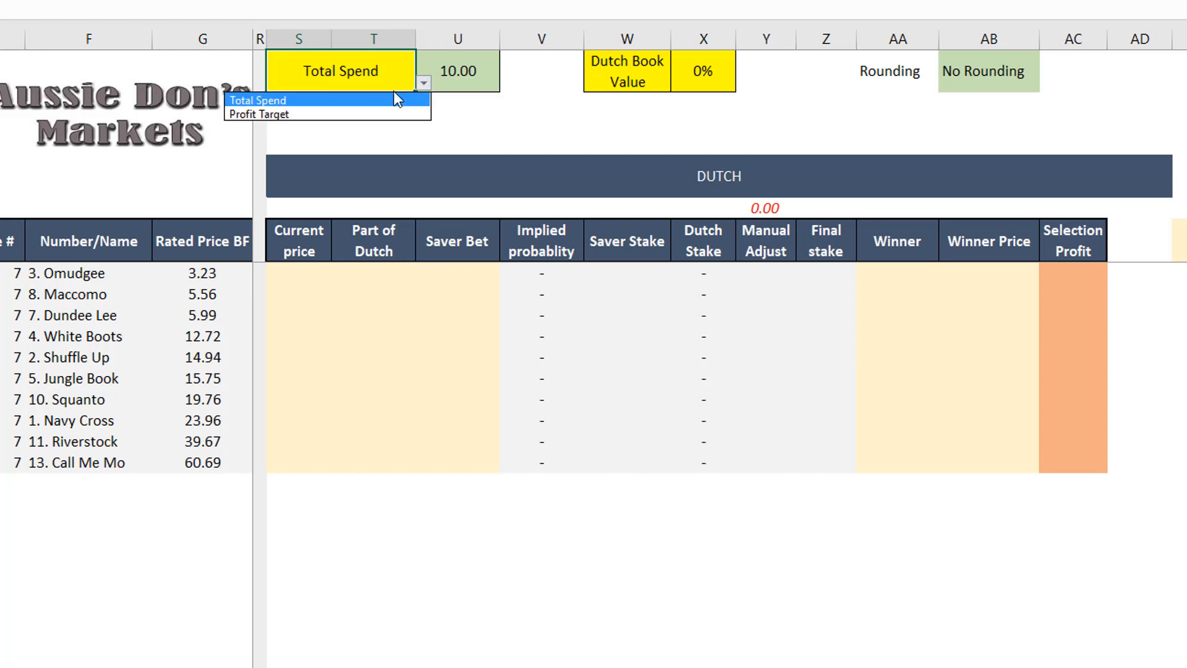
pyautogui.click(373, 117)
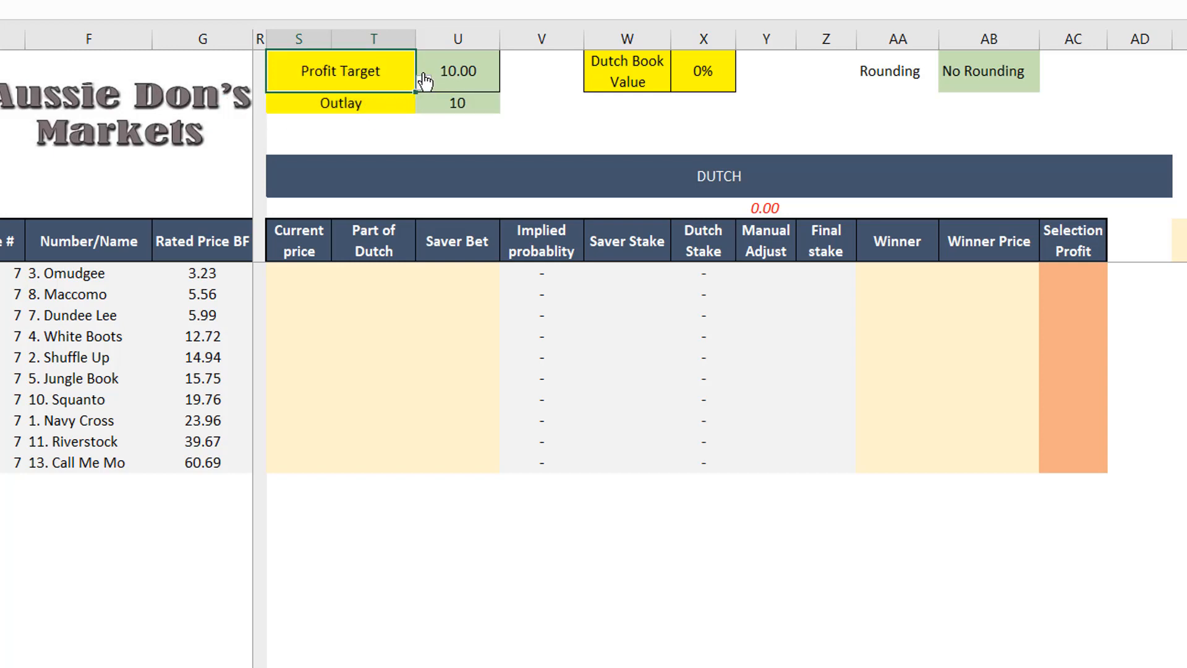
# Enter Dutch current prices of 3.23 for Omudgee, 5.56 for Maccomo and 6.00 for Dundee Lee
pyautogui.click(317, 276)
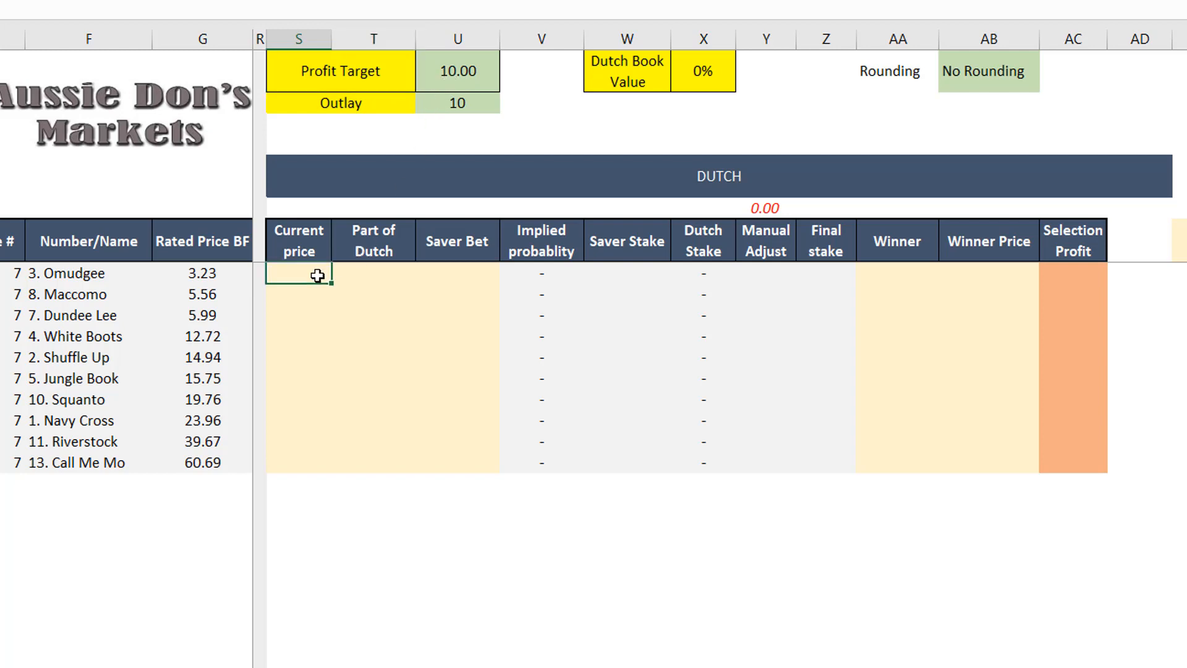
pyautogui.write('3.23')
pyautogui.click(303, 289)
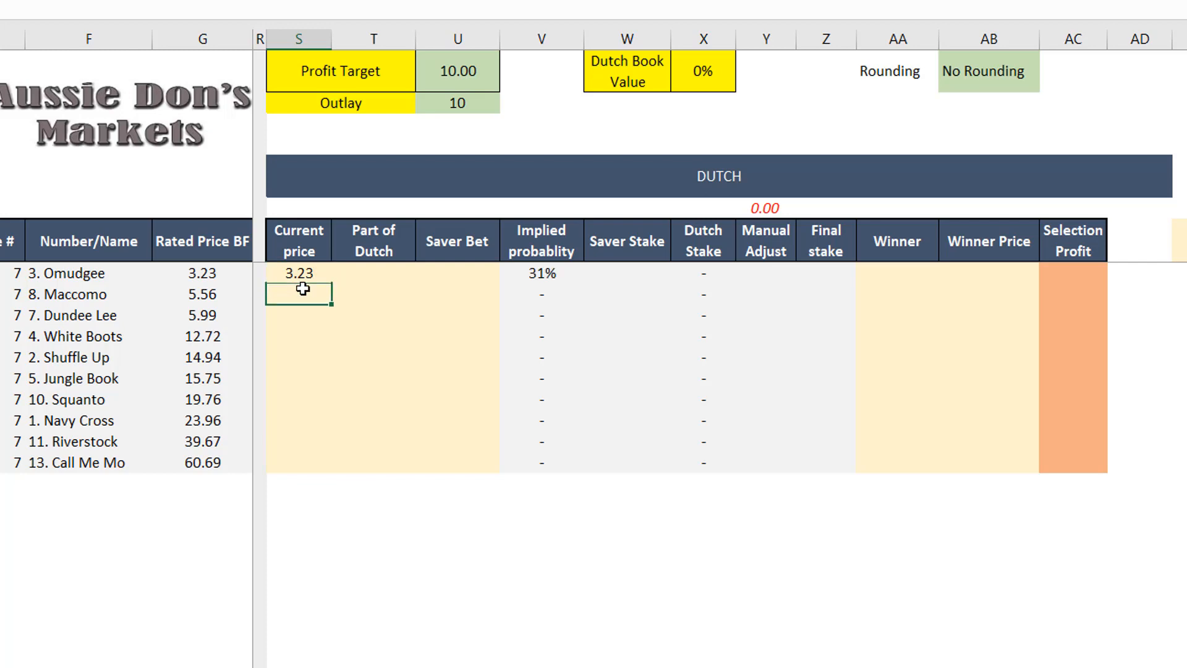
pyautogui.write('5.56')
pyautogui.click(311, 321)
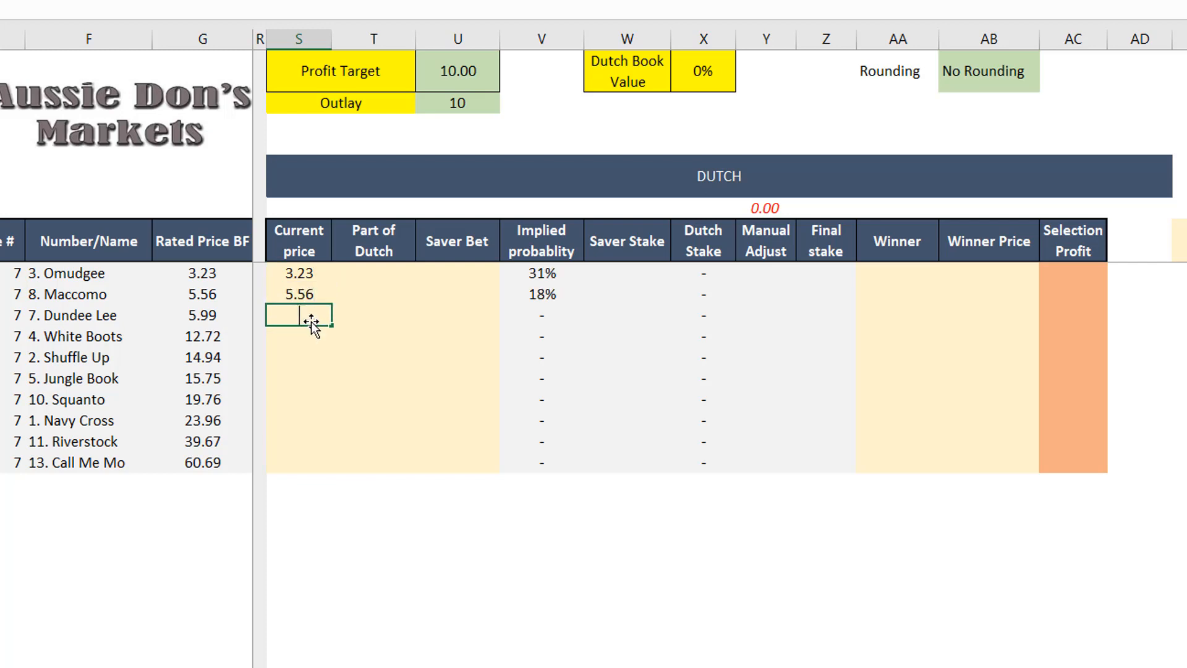
pyautogui.write('6.00')
# Mark Omudgee, Maccomo and Dundee Lee as Part of Dutch with y
pyautogui.click(365, 270)
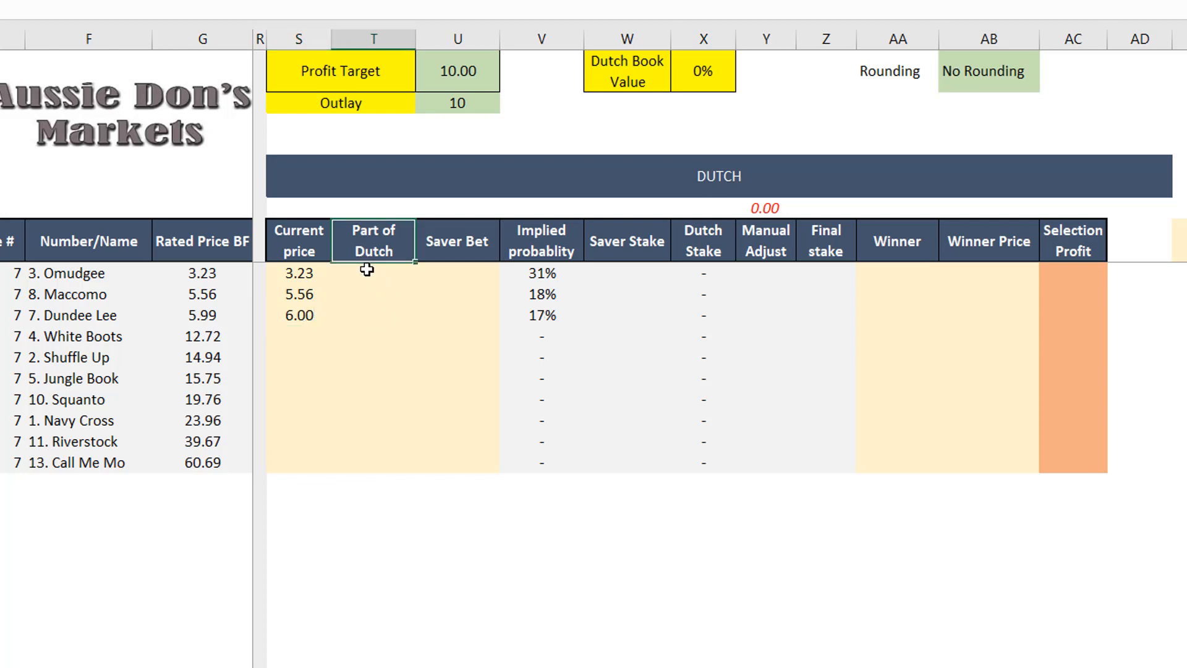
pyautogui.write('y')
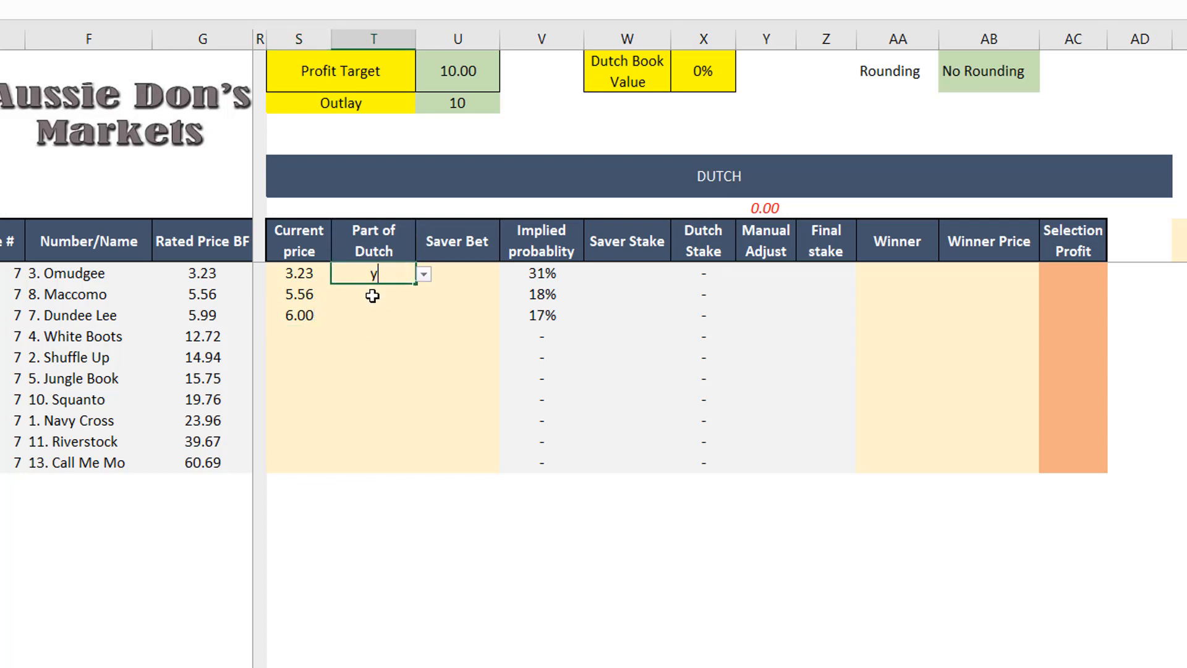
pyautogui.click(373, 296)
pyautogui.write('y')
pyautogui.click(374, 314)
pyautogui.write('y')
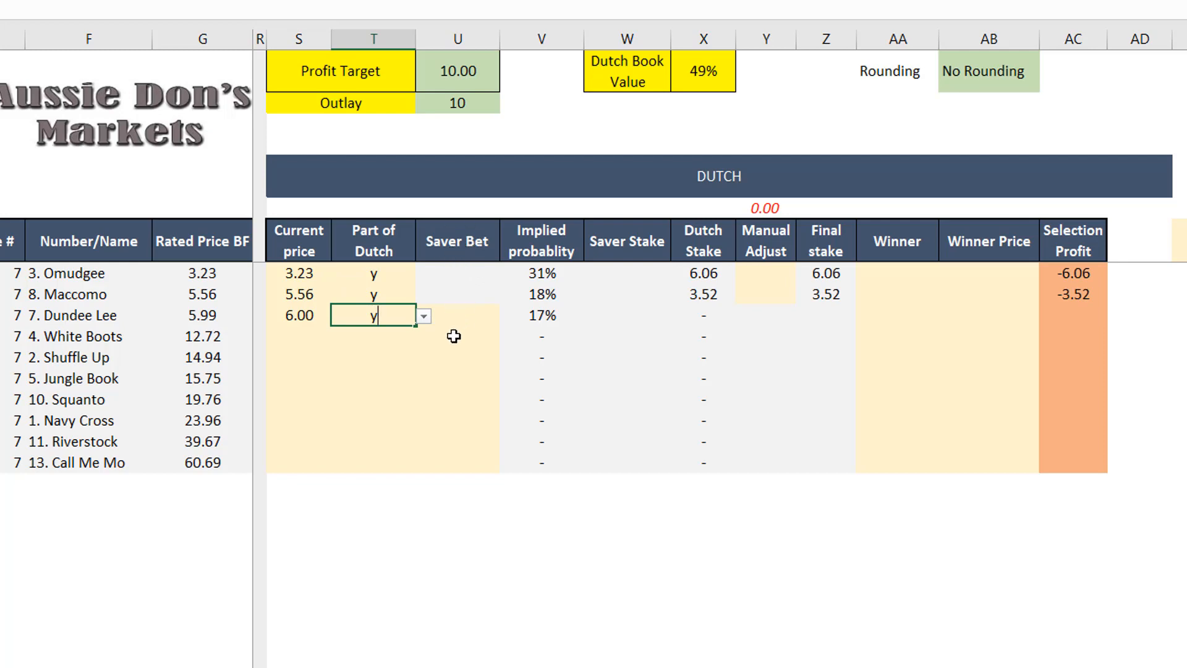
# Enter a current price of 12.72 for White Boots and mark it as a Saver Bet with y
pyautogui.click(297, 334)
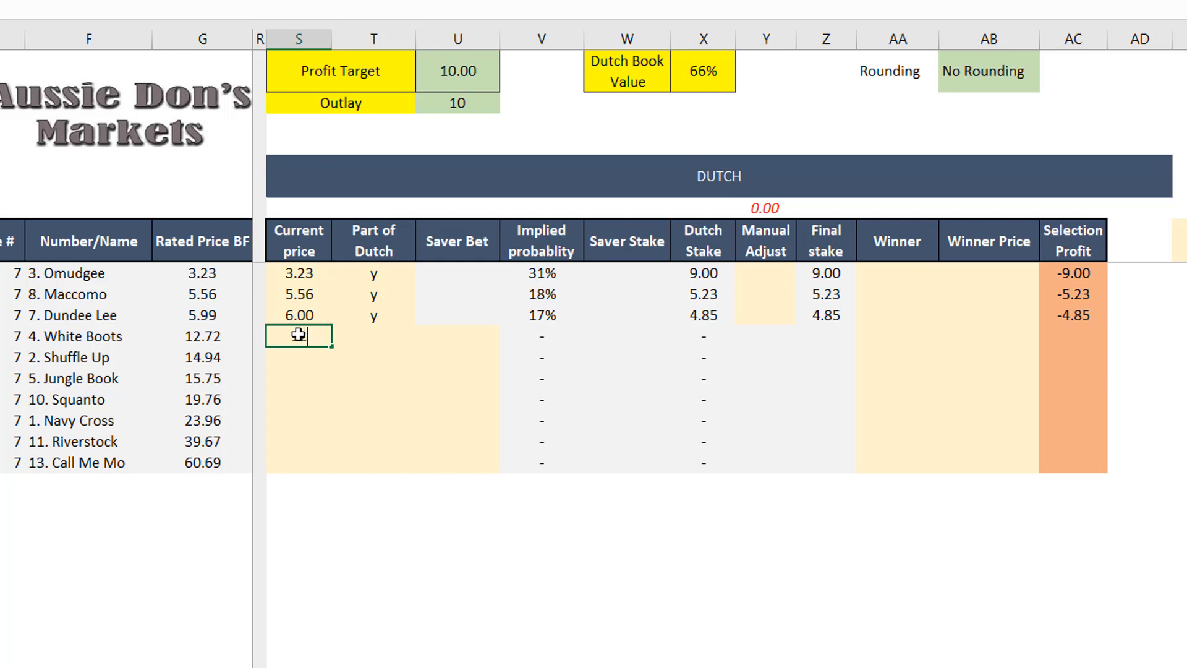
pyautogui.write('12.72')
pyautogui.click(445, 337)
pyautogui.click(507, 336)
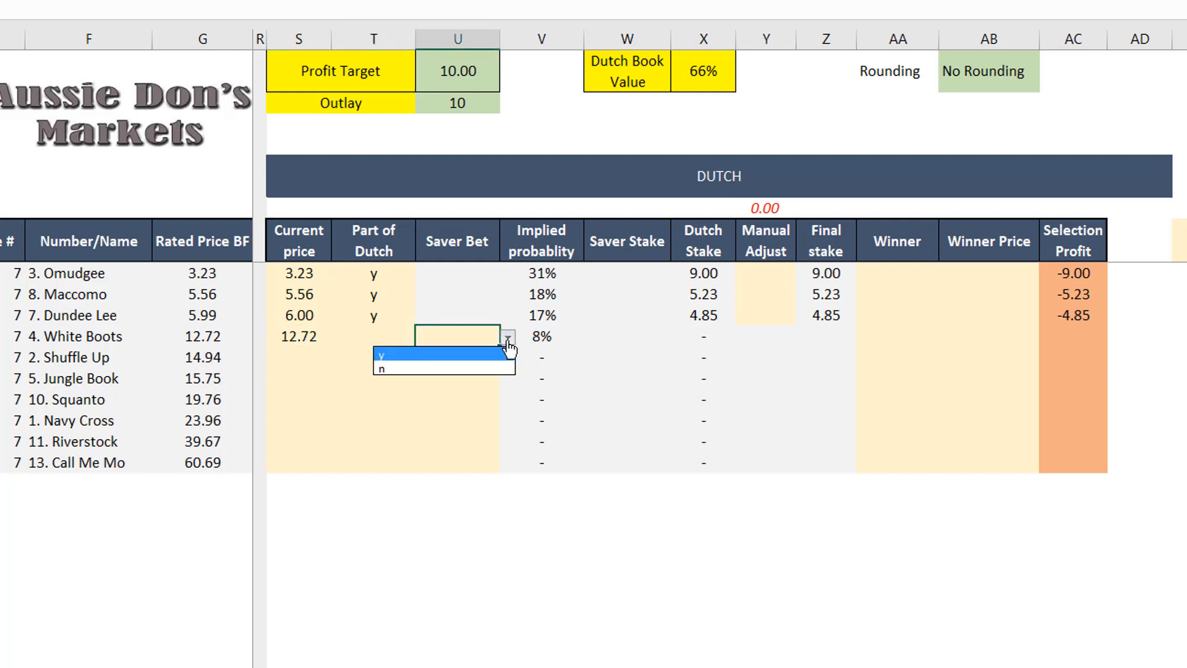
pyautogui.click(451, 355)
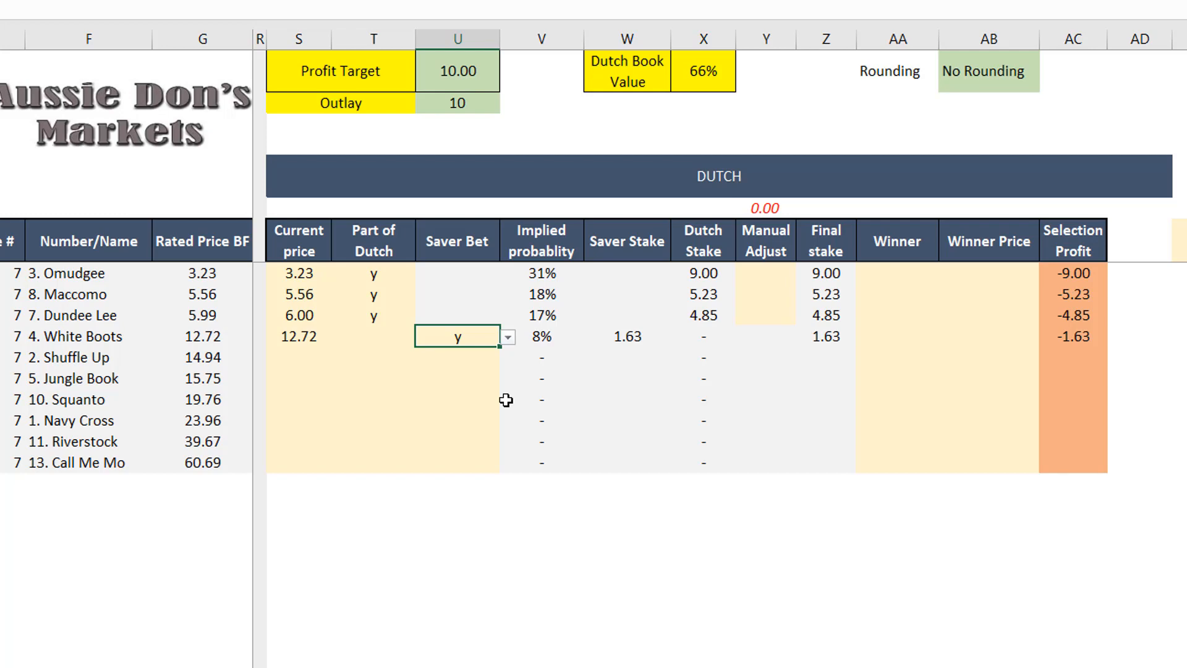
# Set White Boots' Saver Bet value to n
pyautogui.click(508, 337)
pyautogui.click(469, 369)
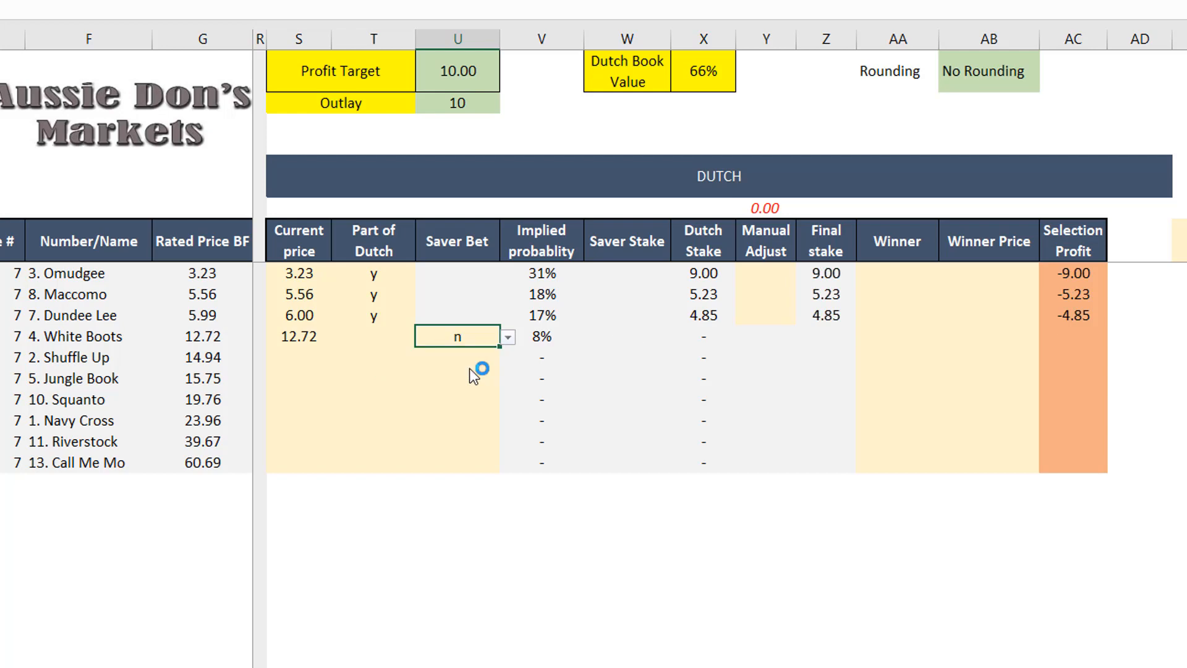
pyautogui.click(653, 360)
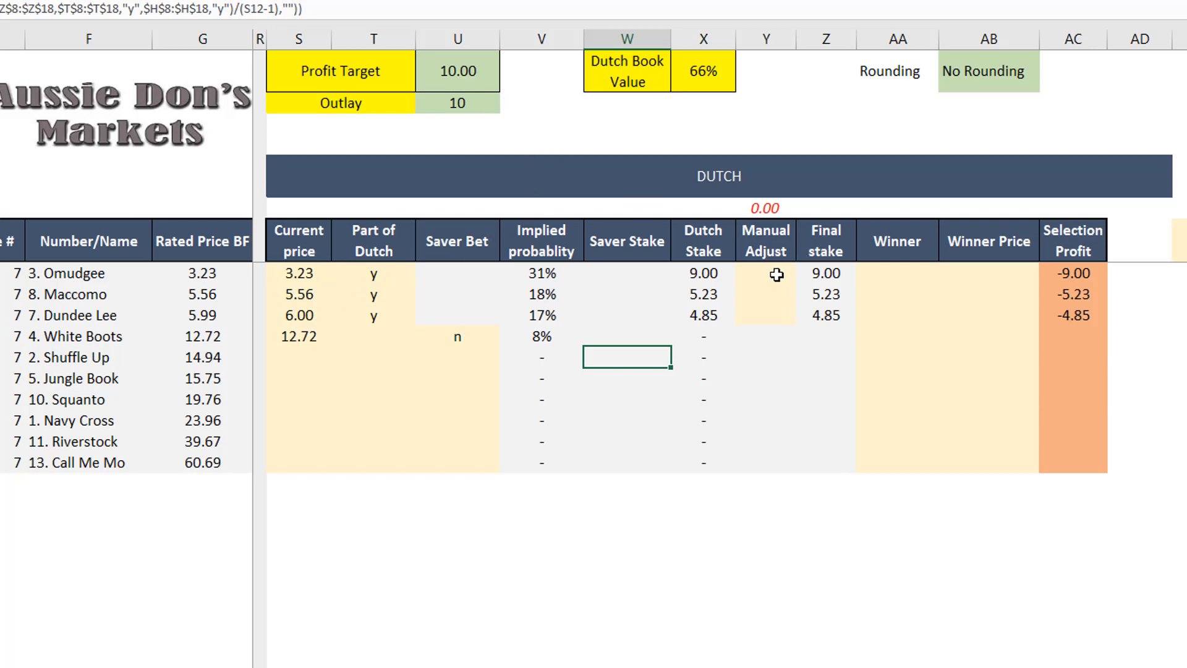
# Record Omudgee as Win in the Dutch section with a Winner Price of 3.23
pyautogui.click(909, 272)
pyautogui.click(952, 277)
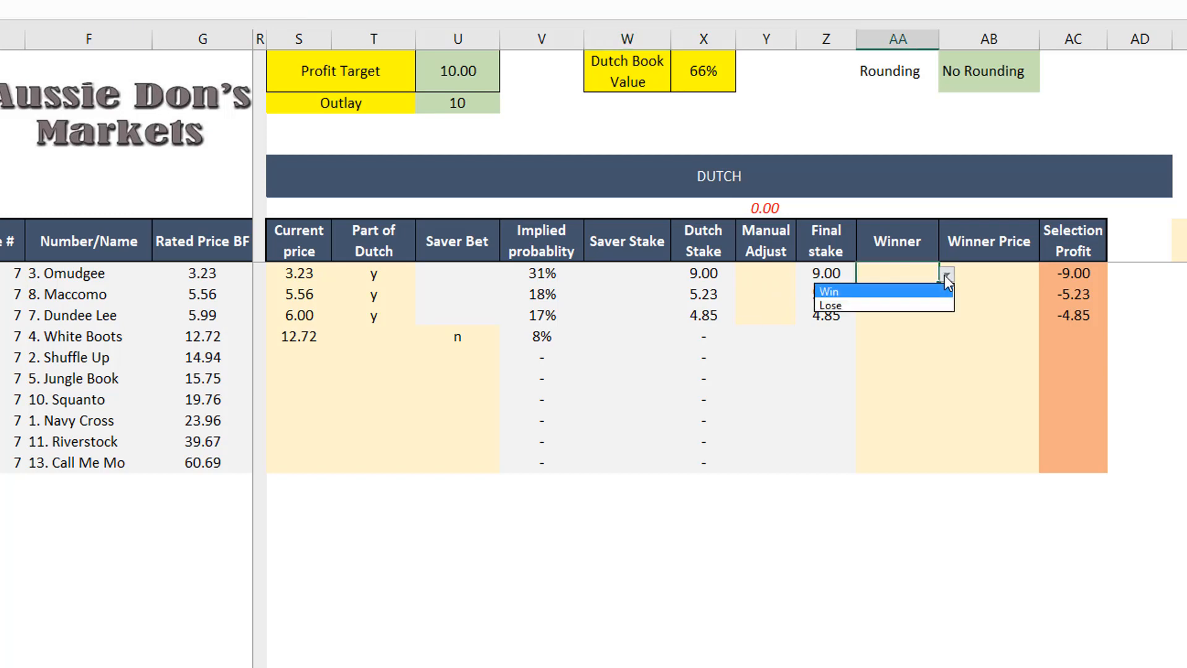
pyautogui.click(916, 291)
pyautogui.click(991, 272)
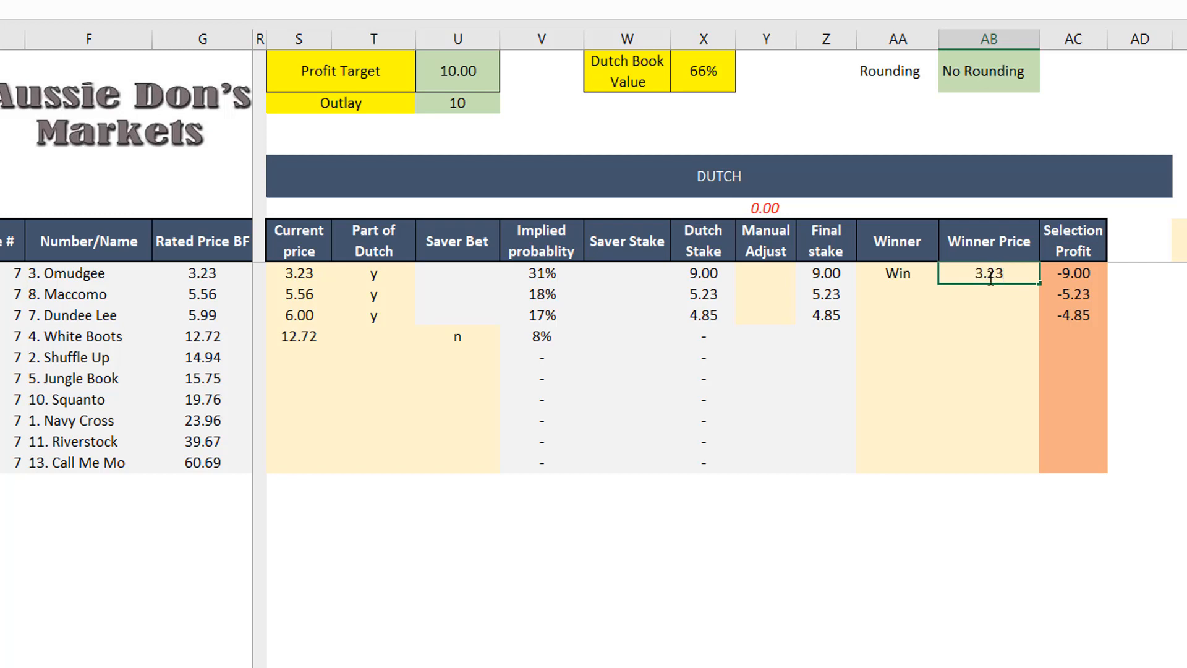
pyautogui.click(975, 310)
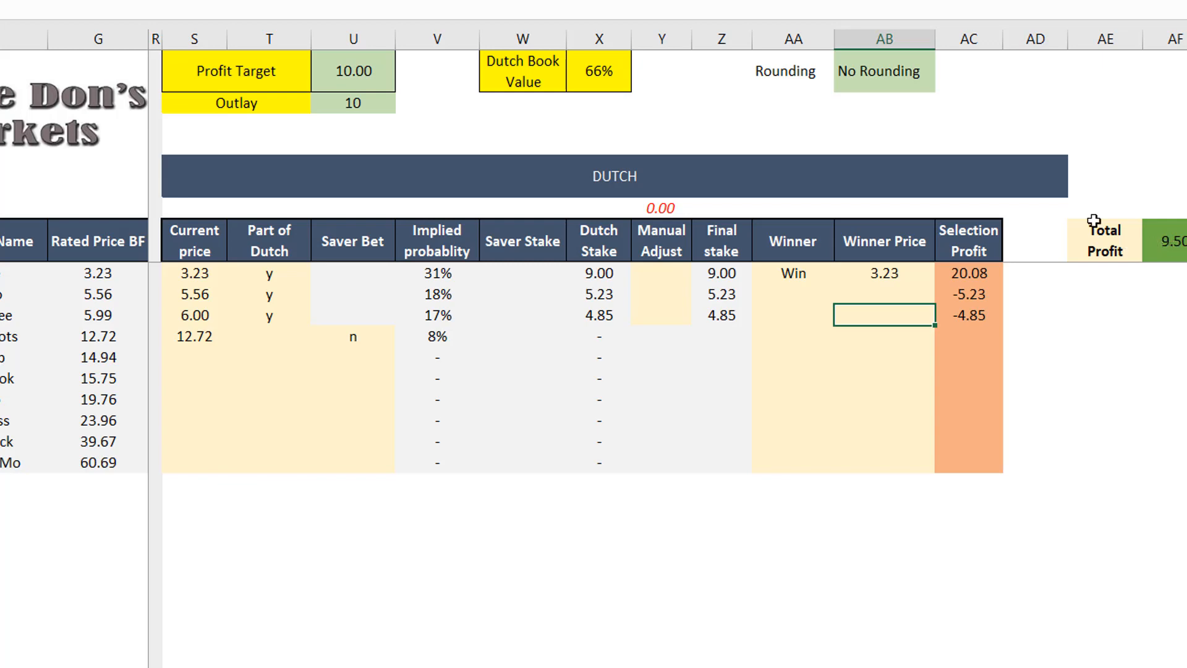
# Set the Dutch stake Rounding to 1 dollar
pyautogui.click(927, 79)
pyautogui.click(943, 84)
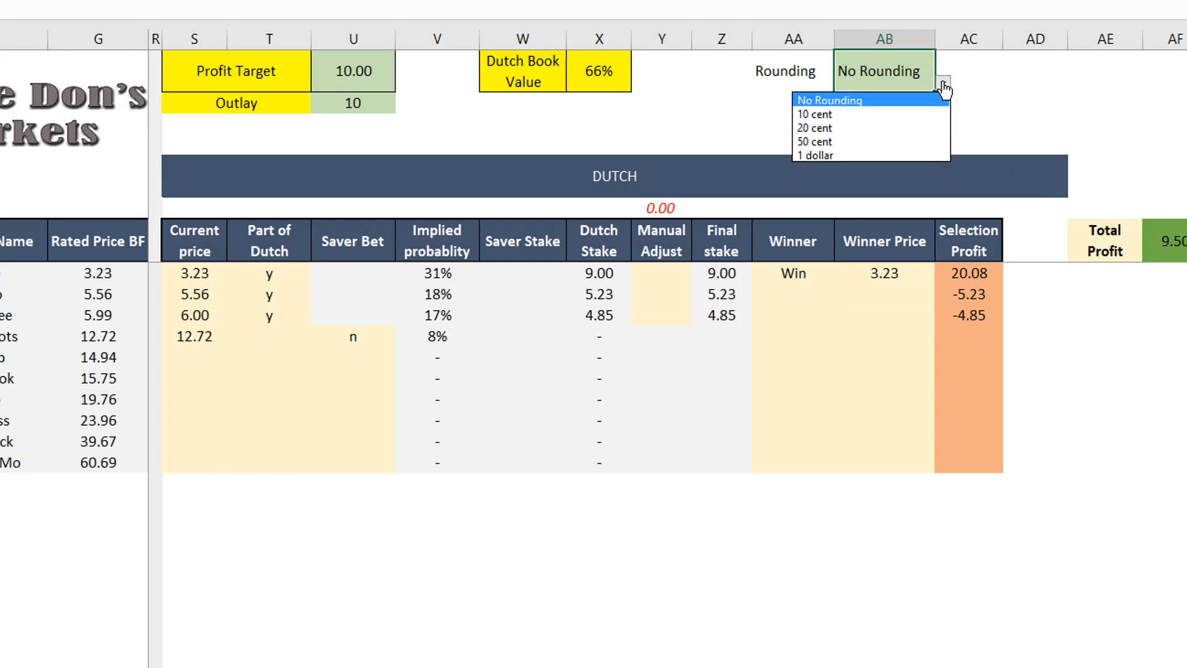
pyautogui.click(836, 154)
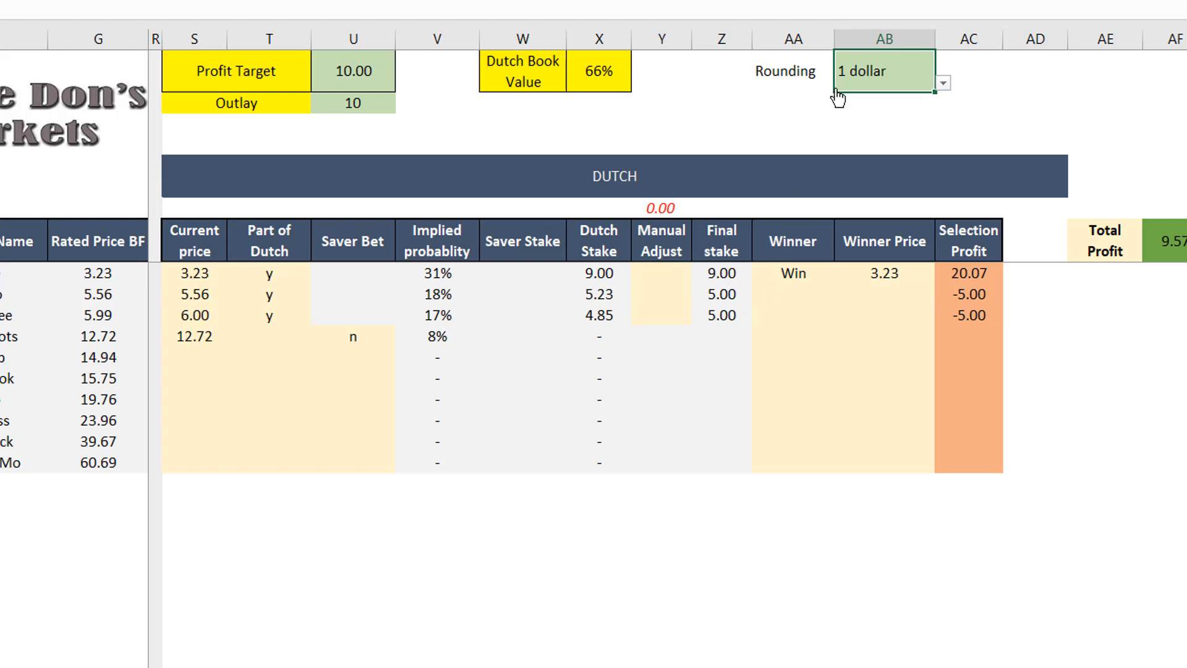
# Set the Dutch stake Rounding to 50 cent
pyautogui.click(942, 84)
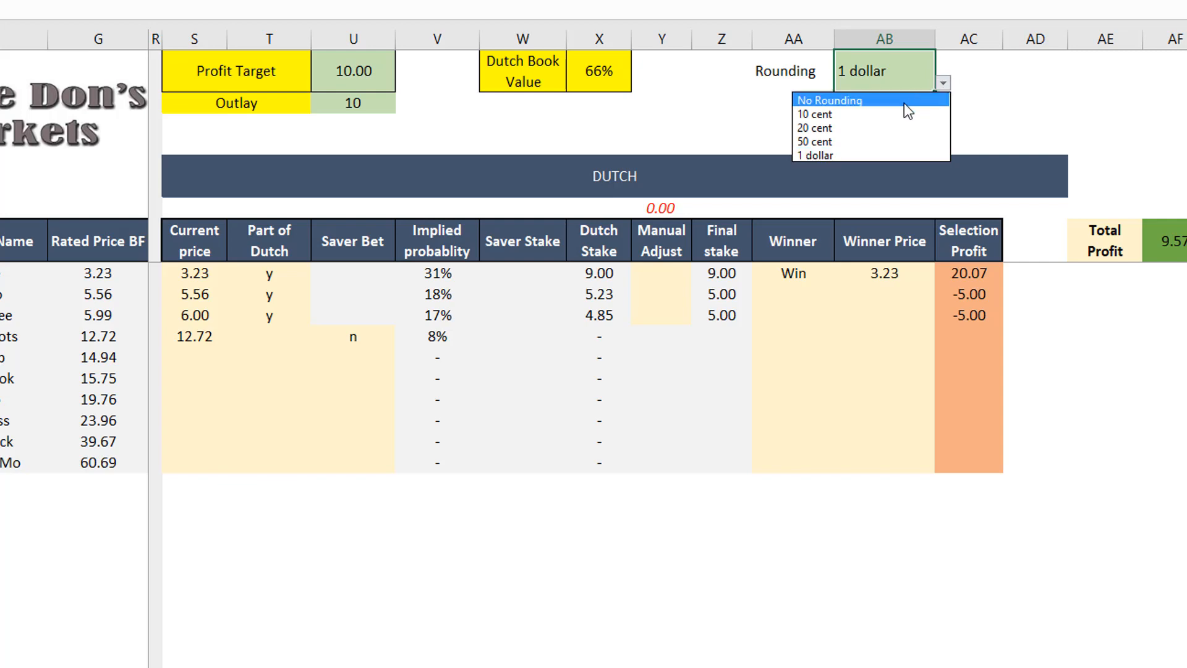
pyautogui.click(838, 141)
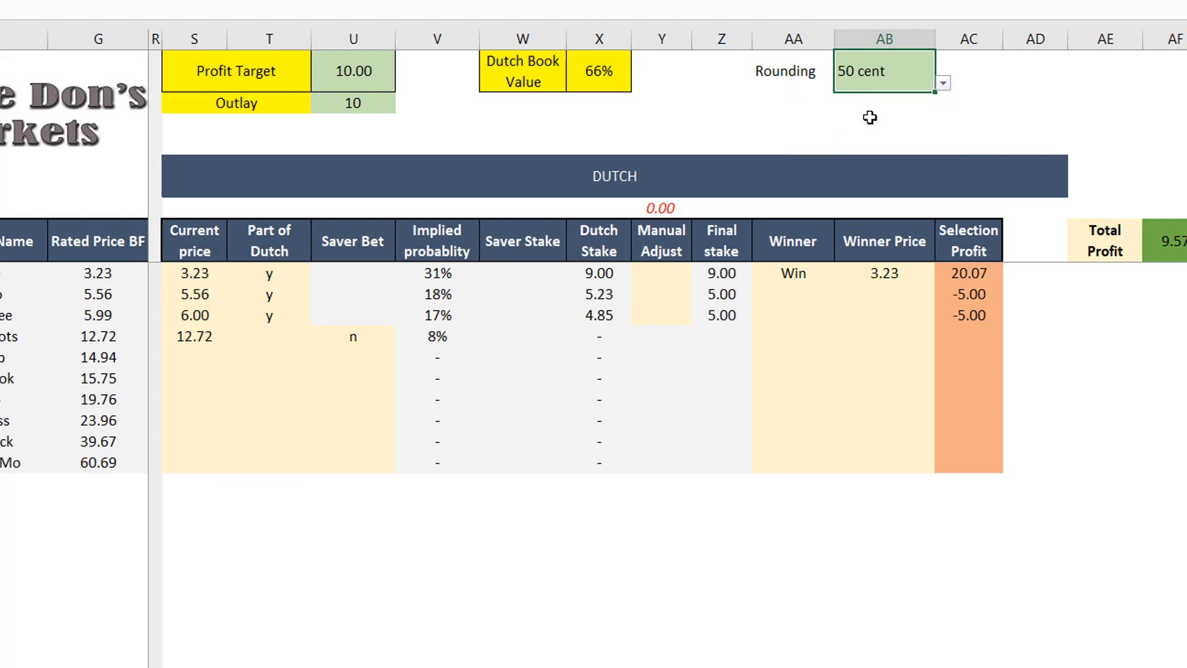
pyautogui.click(885, 315)
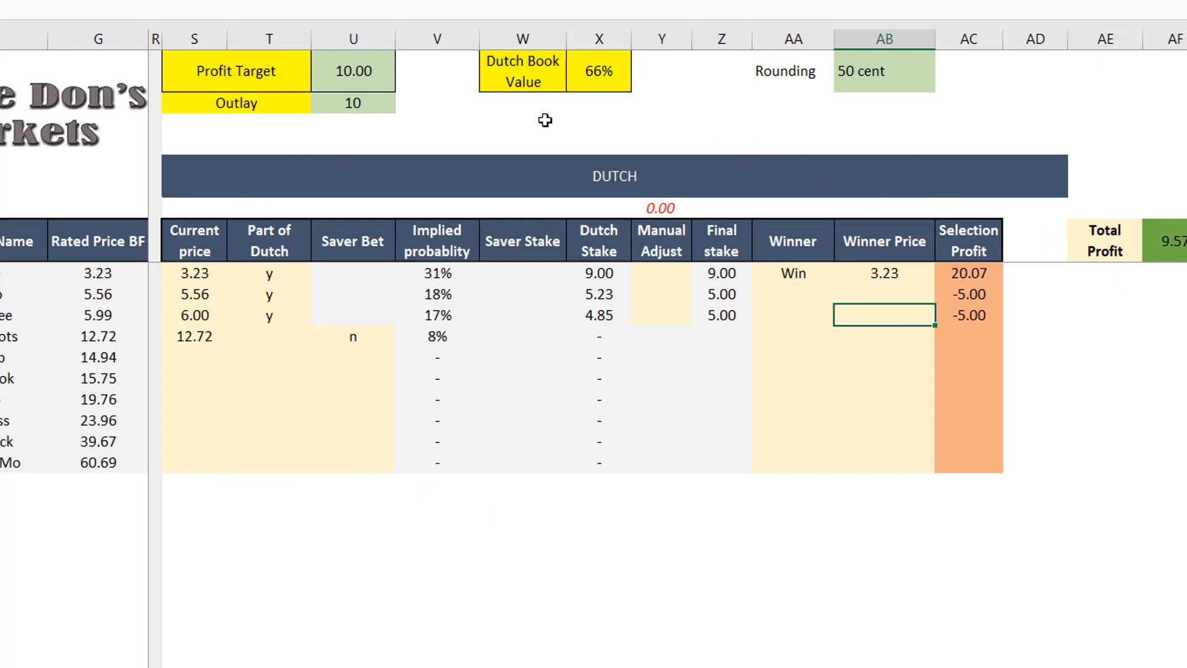
# Switch the Dutch staking method from Profit Target to Total Spend, keeping the rounding at 50 cent
pyautogui.click(248, 76)
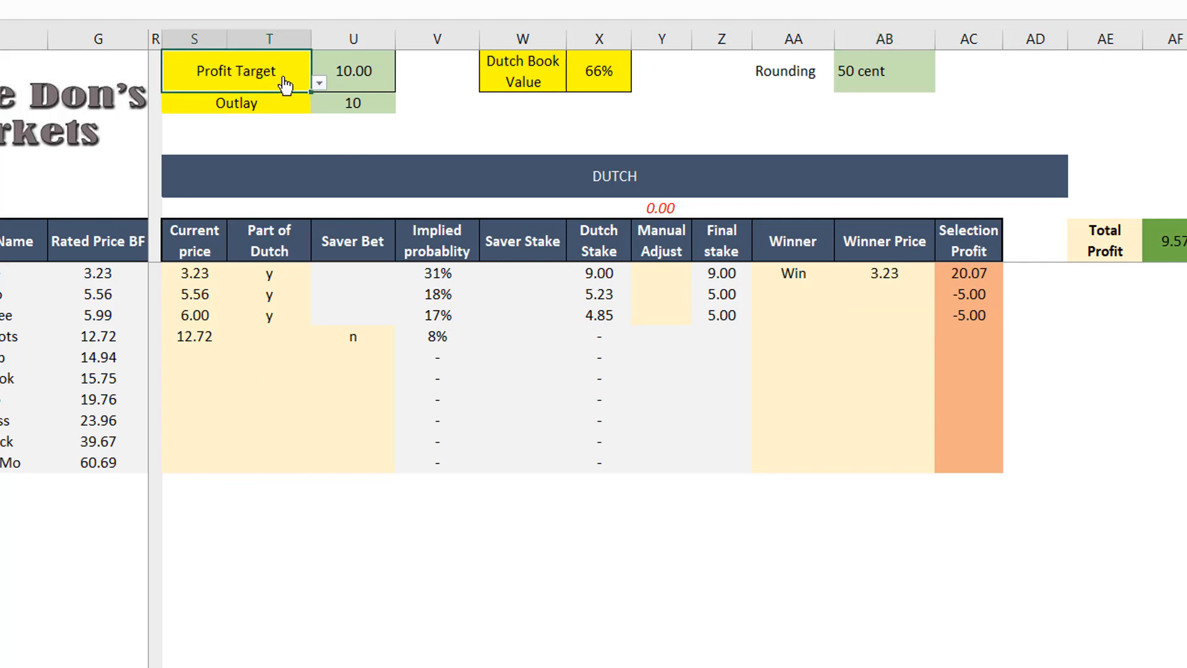
pyautogui.click(320, 84)
pyautogui.click(280, 98)
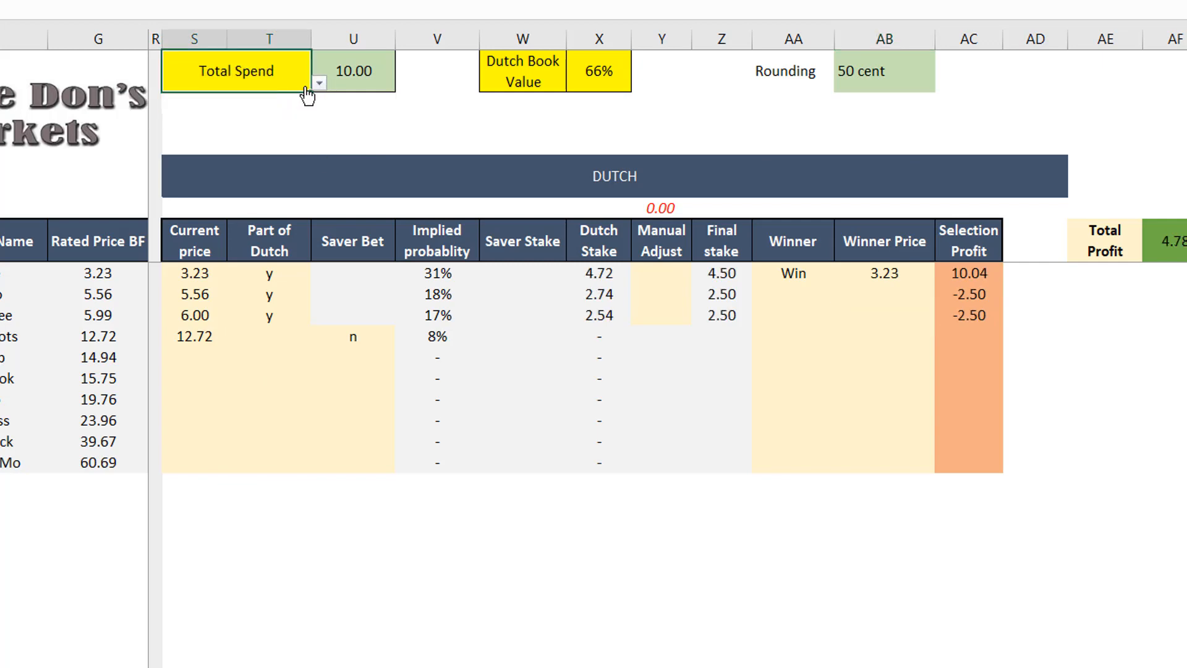
pyautogui.click(359, 79)
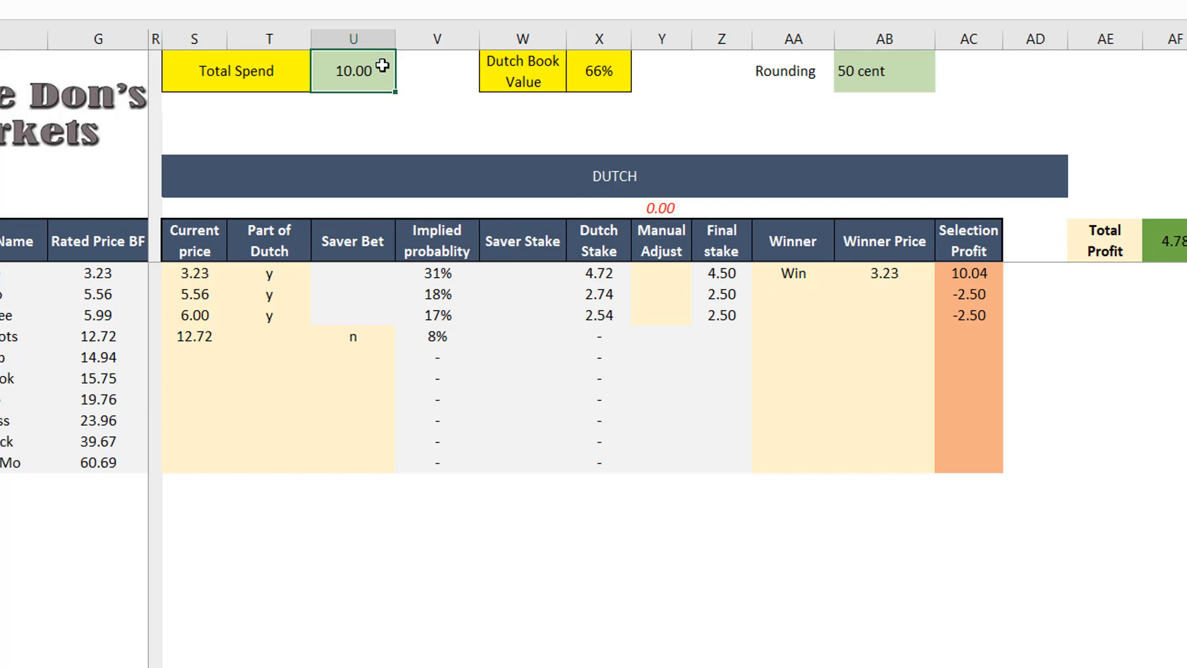
# Set the Dutch staking method back to Profit Target
pyautogui.click(303, 67)
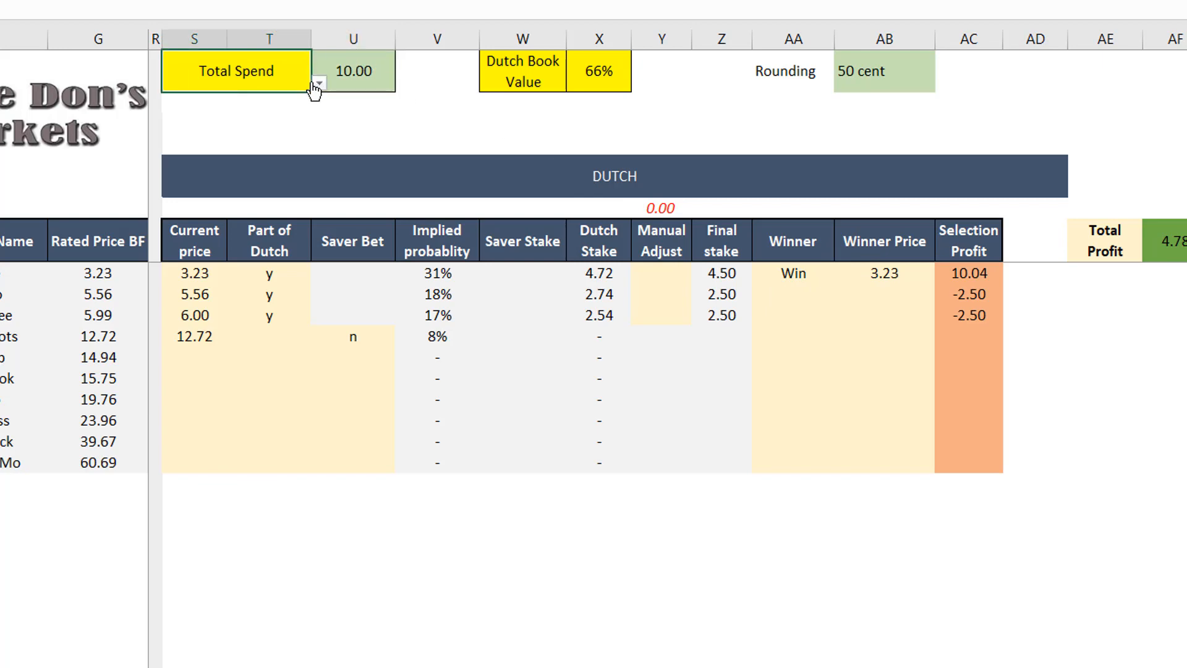
pyautogui.click(280, 112)
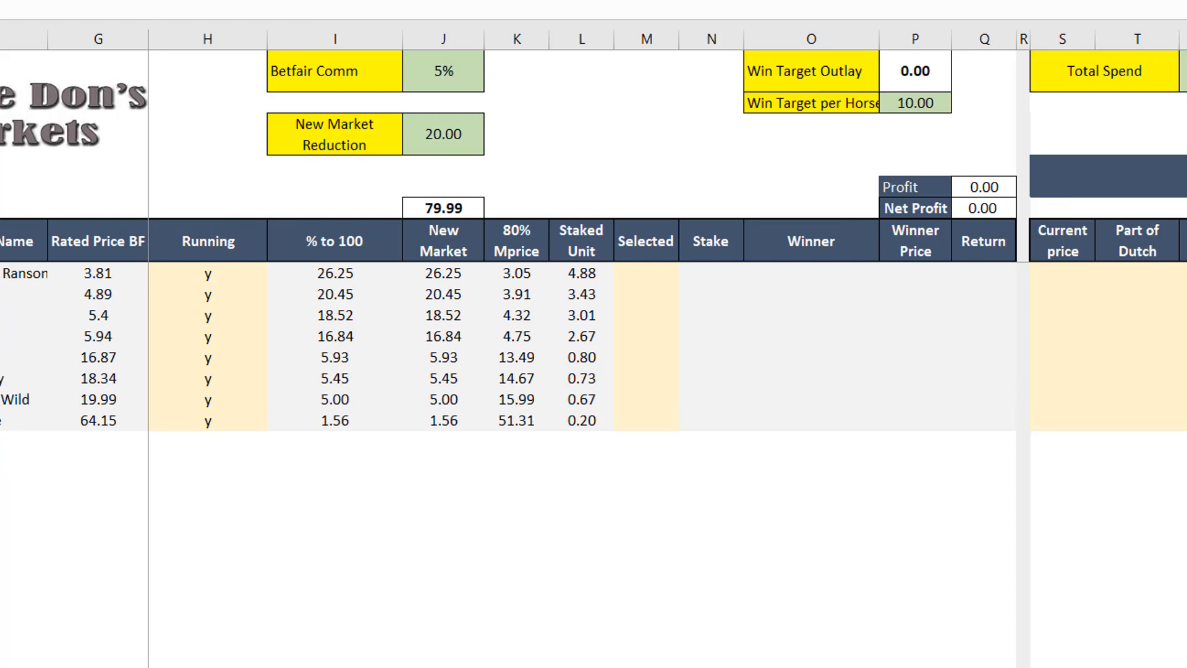
# Look through the Randwick R5 1300m 3yo, R6 1150m Hcap and R7 1550m Hcap race sheets
pyautogui.click(470, 614)
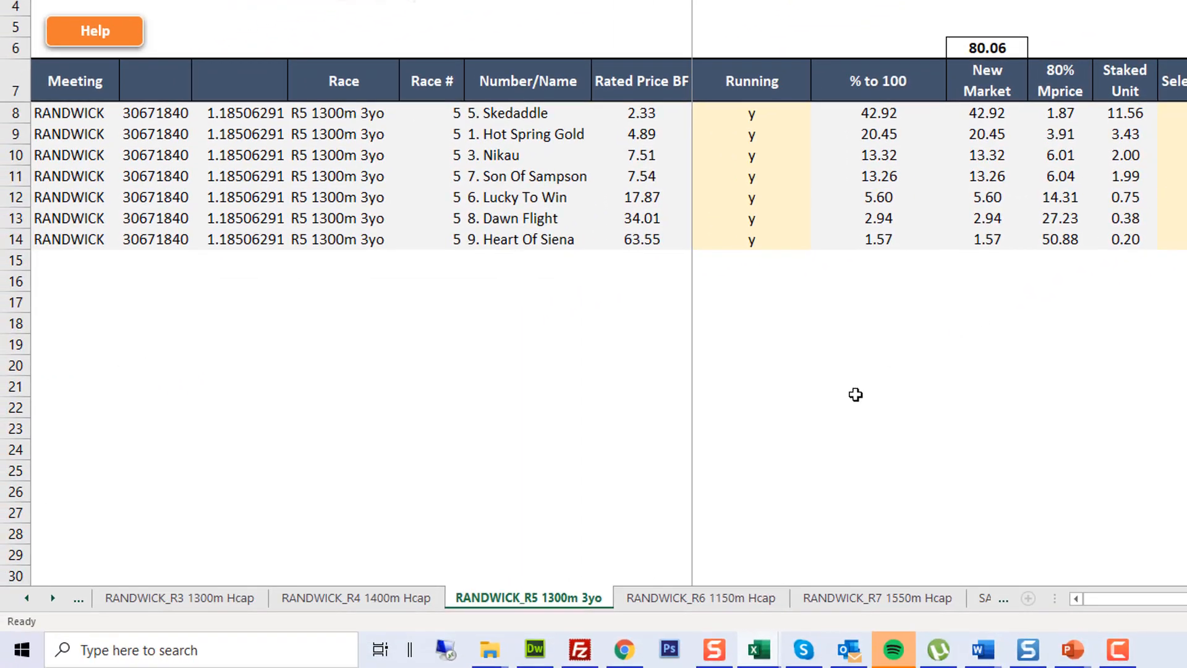
pyautogui.click(680, 599)
pyautogui.click(825, 599)
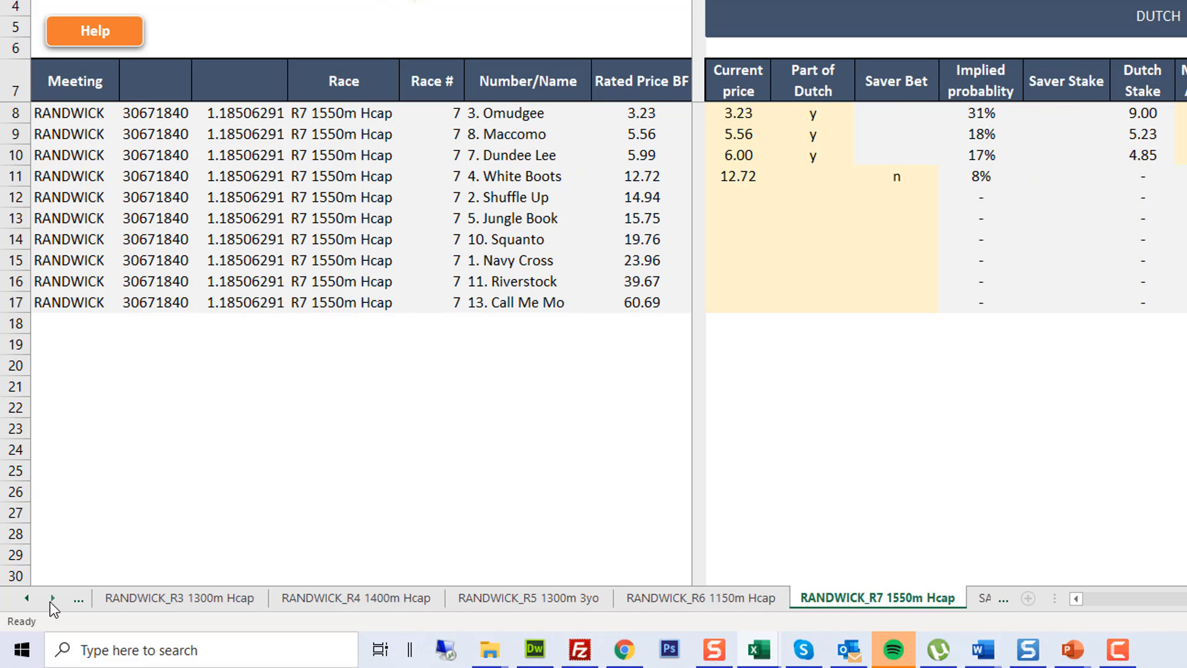
# Go to the EAGLE FARM_R9 1200m CL1 race sheet through the list of all sheets
pyautogui.rightClick(52, 600)
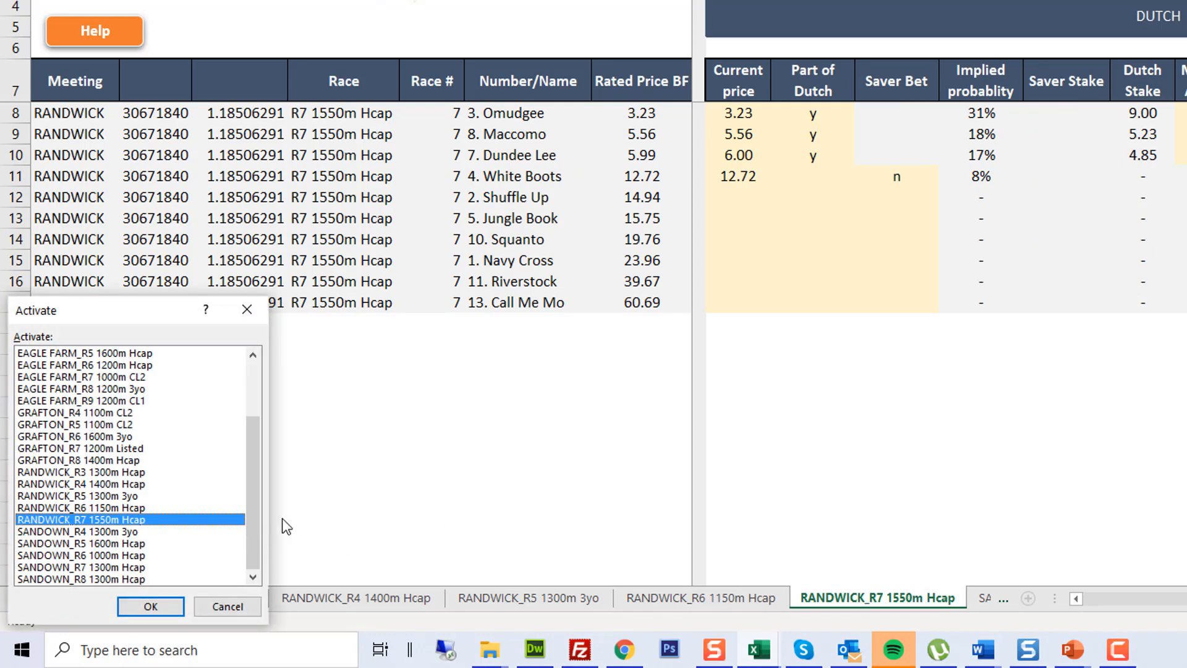
pyautogui.moveTo(249, 506); pyautogui.dragTo(253, 549)
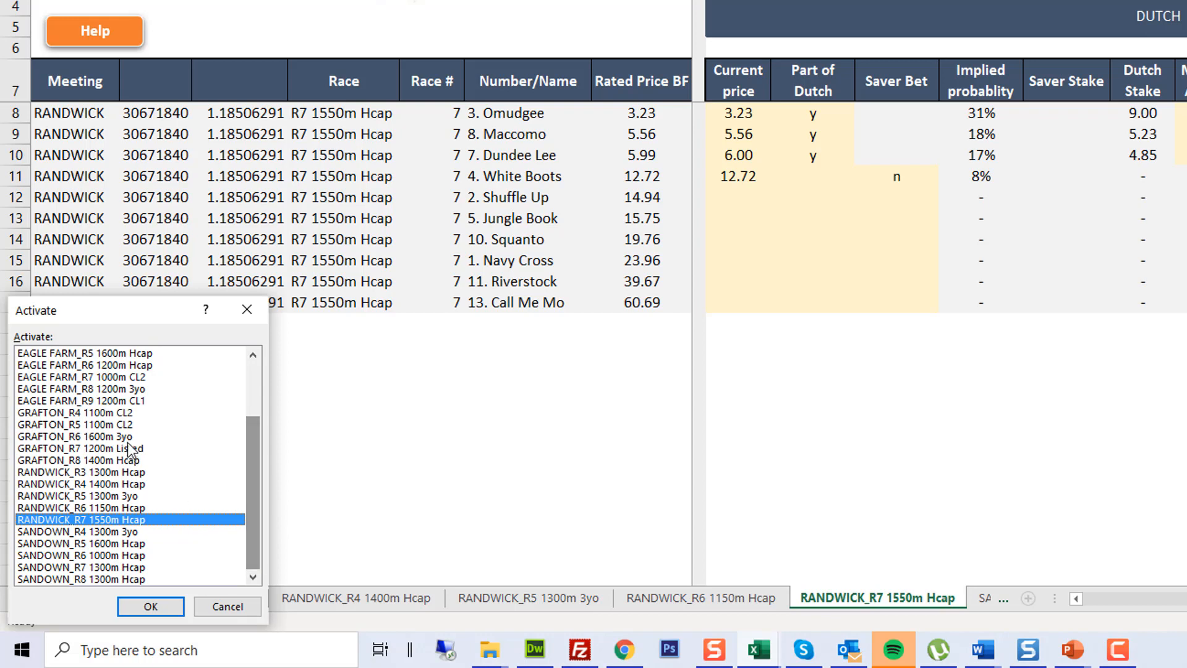
pyautogui.click(108, 403)
pyautogui.click(164, 609)
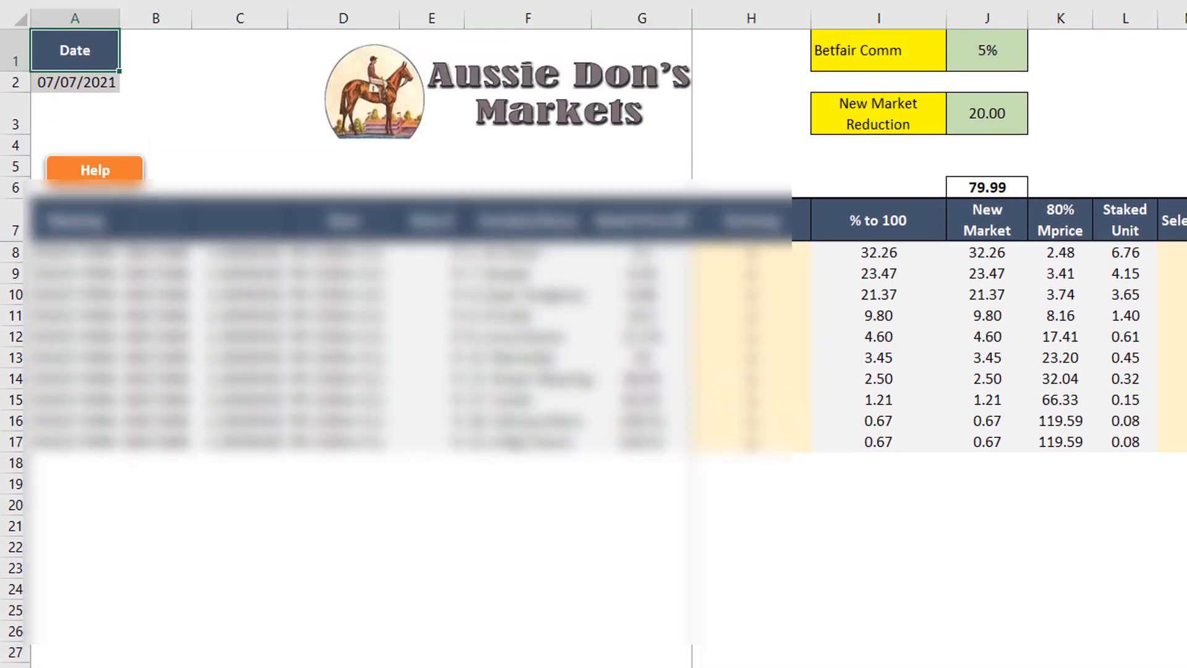
# Save the workbook in Downloads under the dated name Master-ADM v2.3 Rev47-7-2021 as a macro-enabled workbook
pyautogui.click(27, 46)
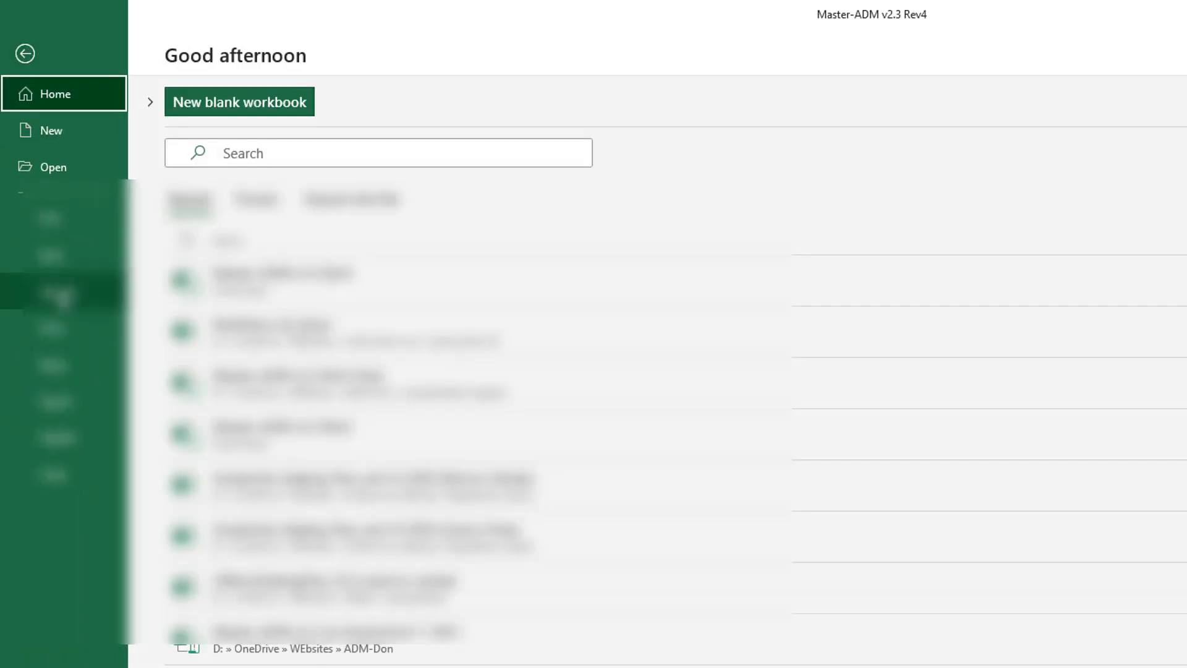
pyautogui.click(53, 290)
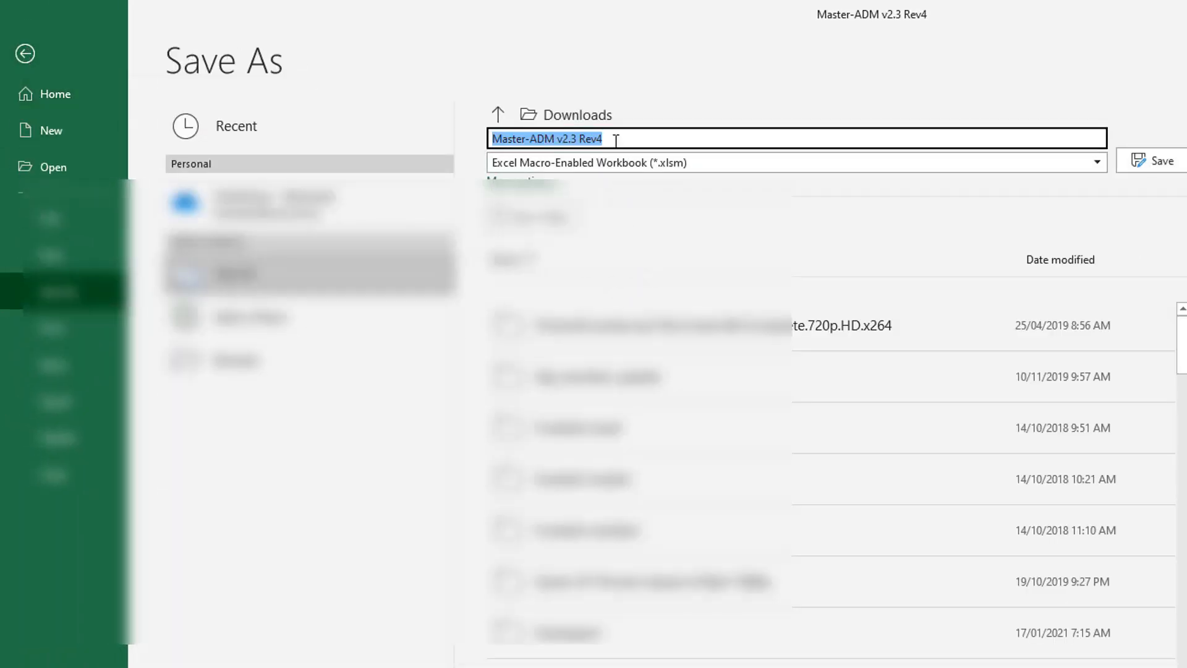
pyautogui.click(609, 138)
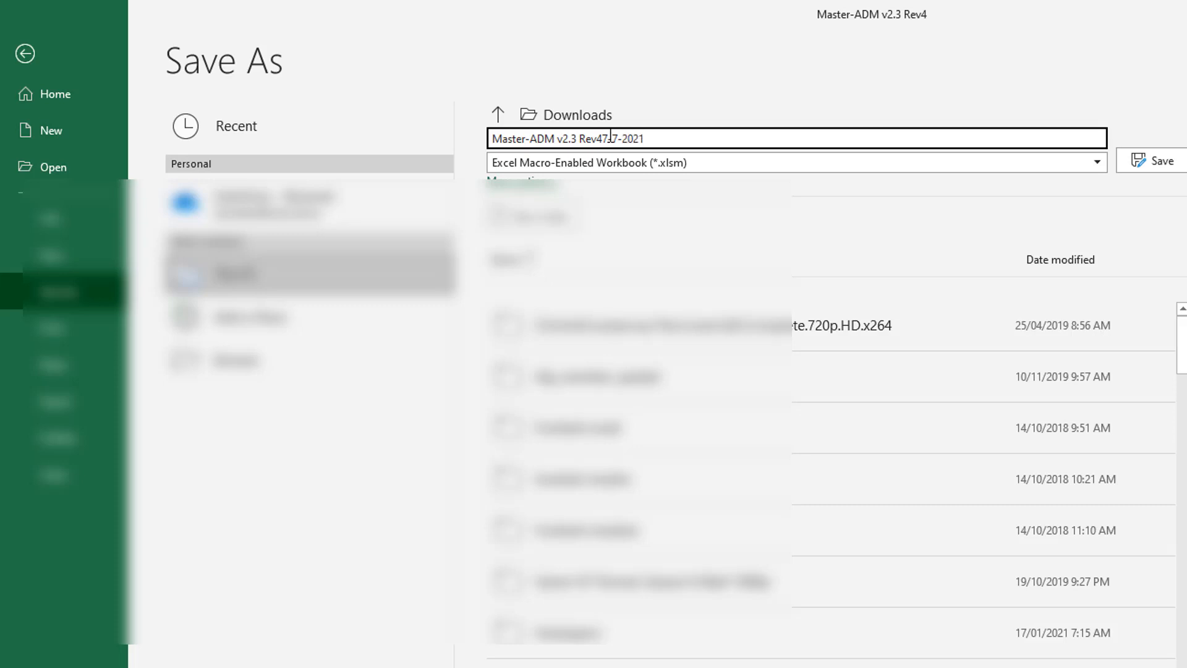
pyautogui.click(1154, 164)
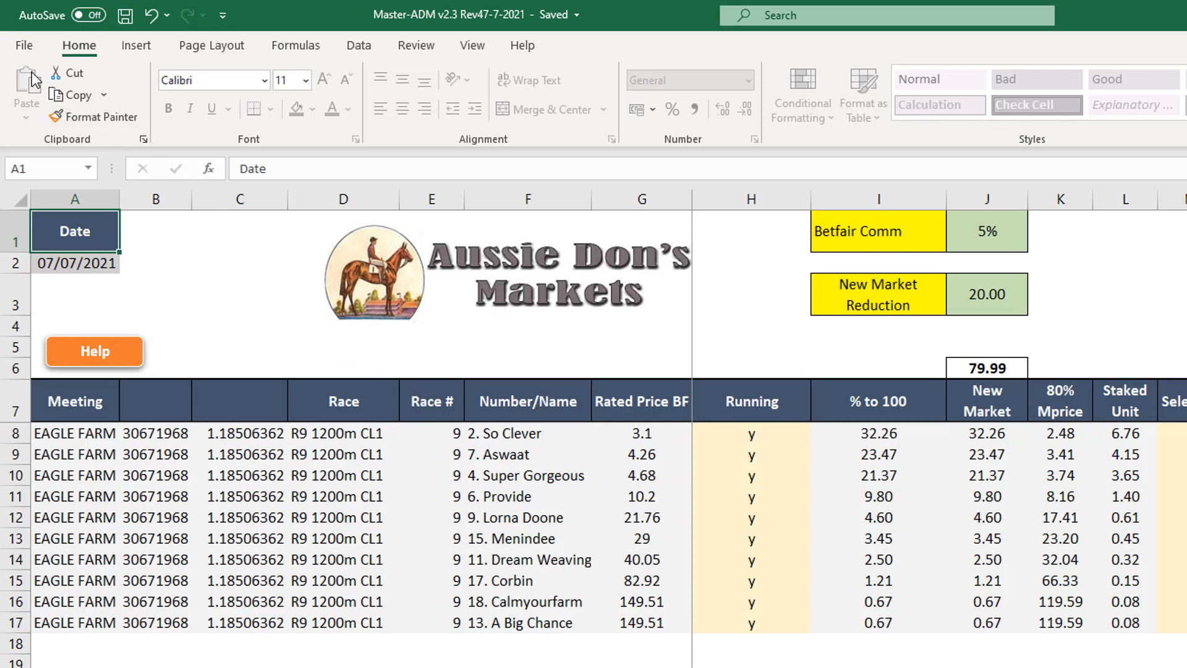
# Save a backup copy of the macro-enabled workbook in Downloads as Master-ADM v2.3 RevBack-Up
pyautogui.click(24, 46)
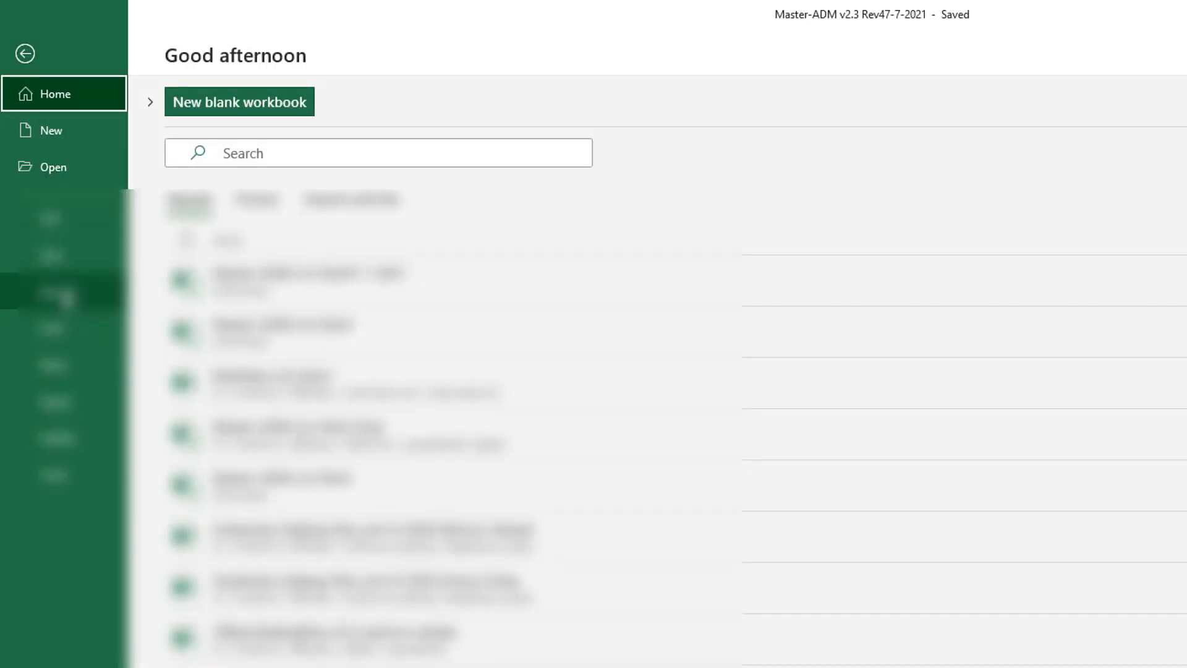
pyautogui.click(59, 291)
pyautogui.click(659, 137)
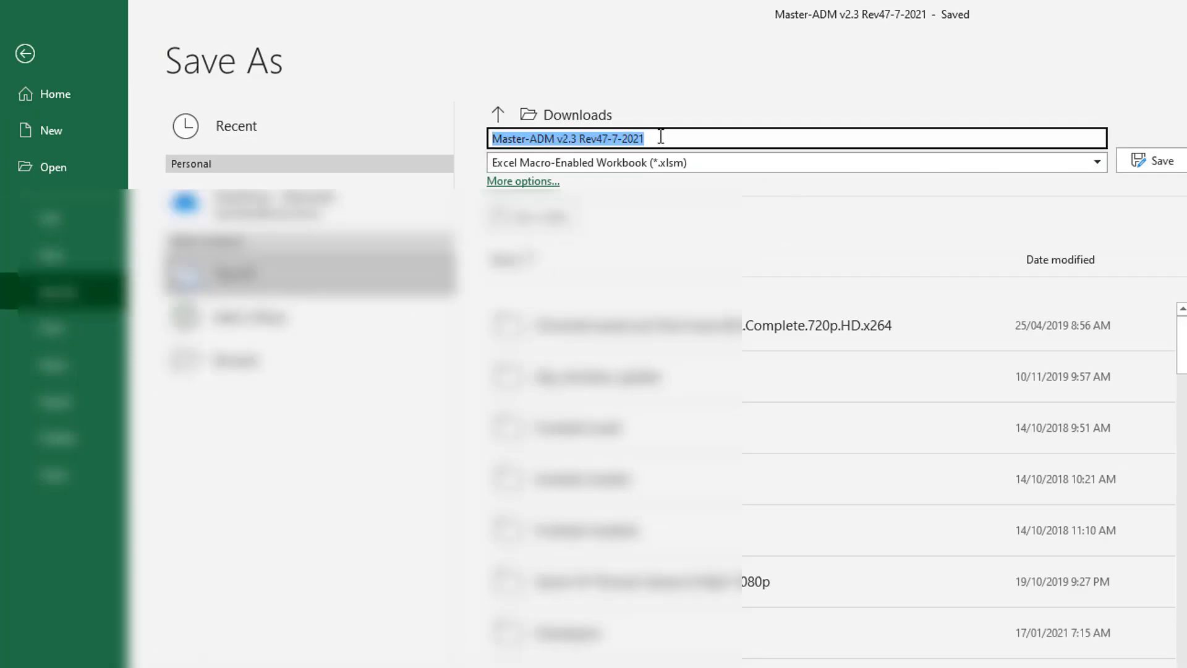
pyautogui.moveTo(658, 137); pyautogui.dragTo(596, 135)
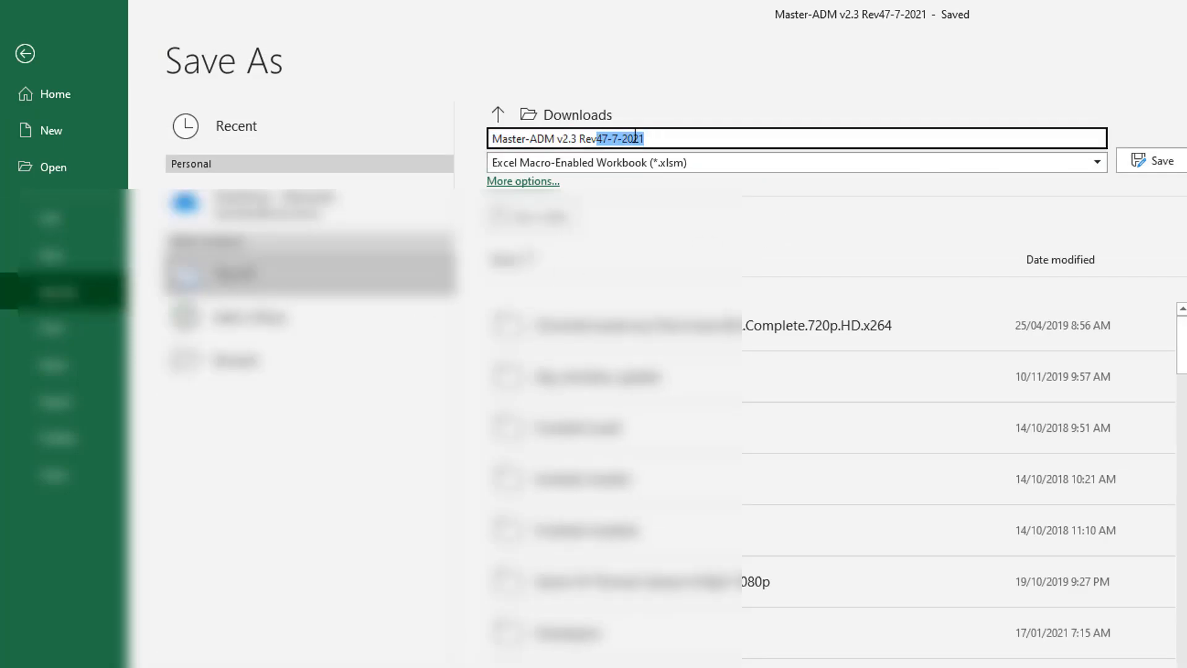
pyautogui.press('BackSpace')
pyautogui.write('Back-Up')
pyautogui.click(1155, 161)
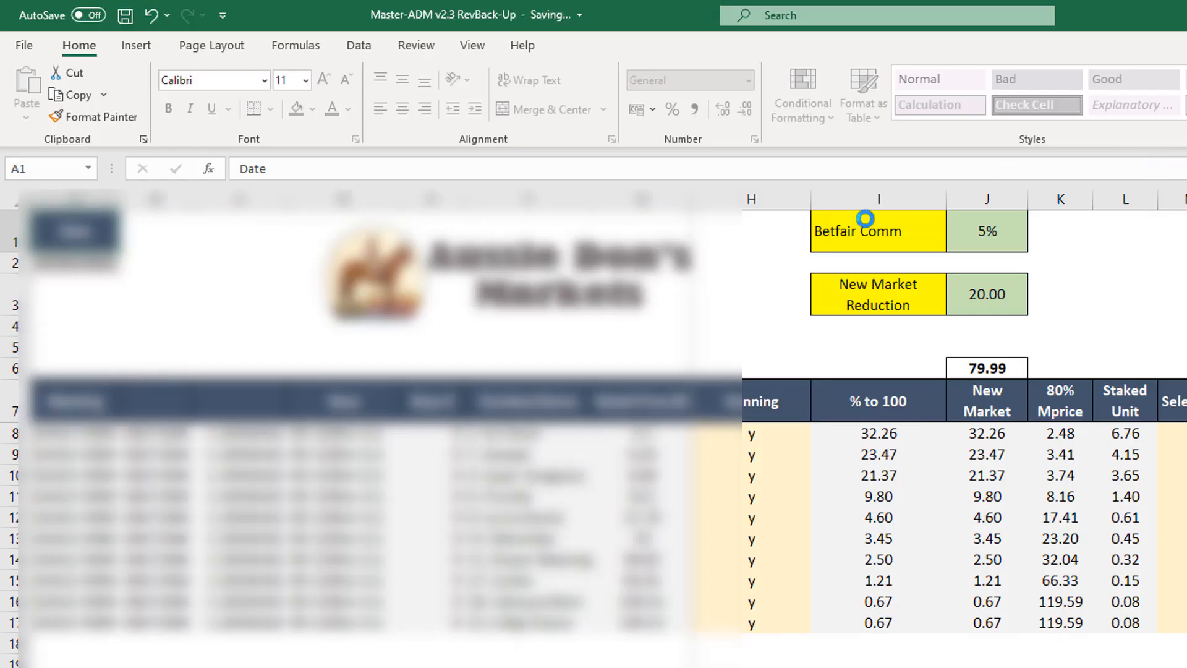